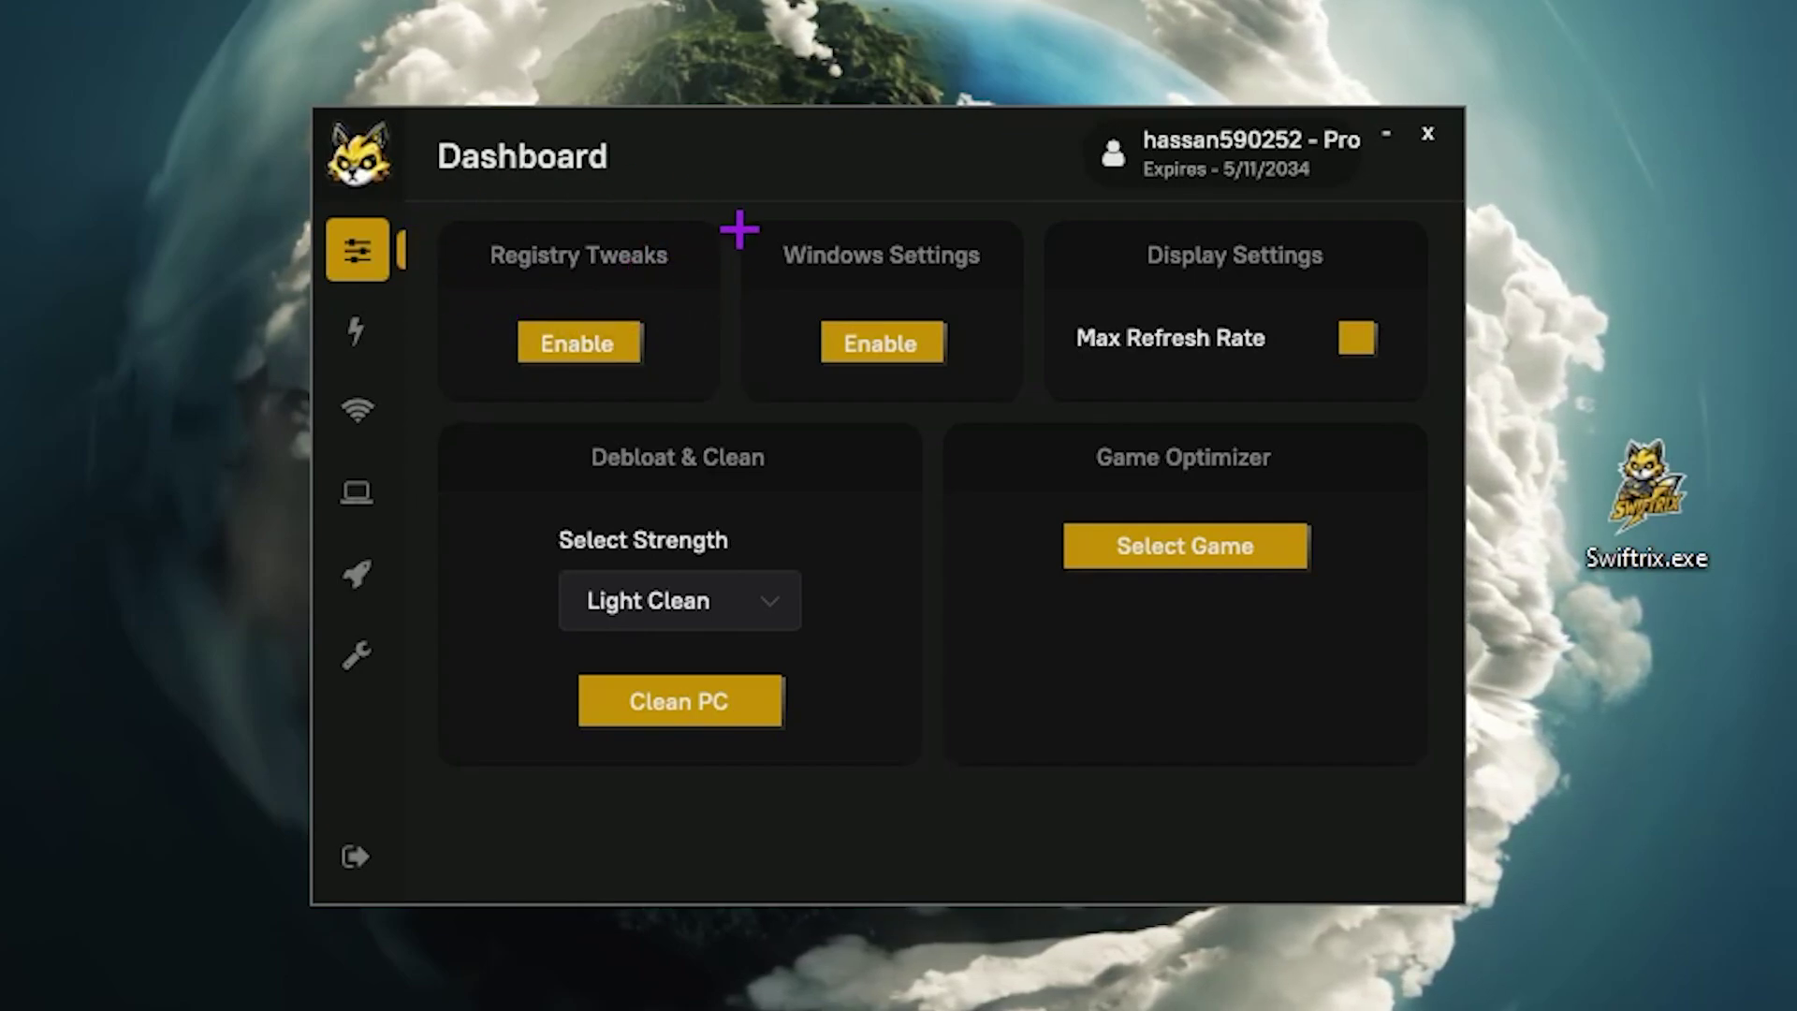
# Enable Registry Tweaks, Windows Settings tweaks and Max Refresh Rate, then show the Debloat & Clean strength choices.
pyautogui.click(558, 345)
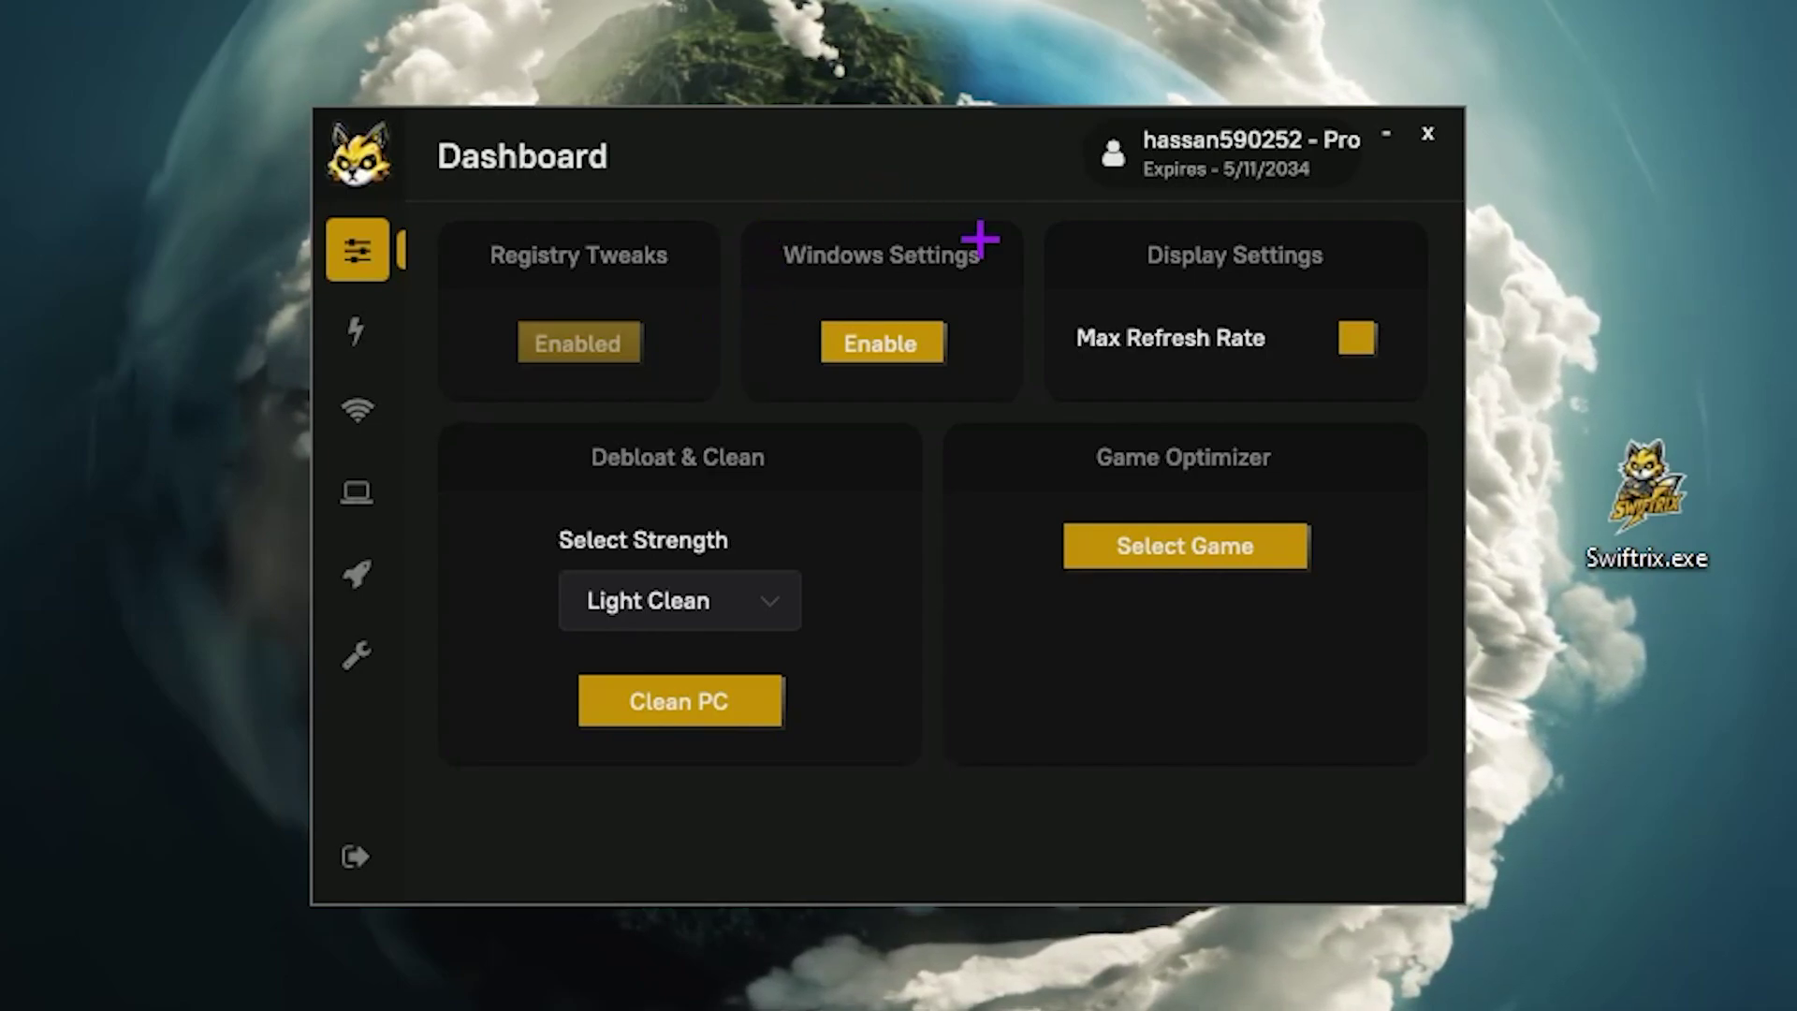
pyautogui.click(916, 342)
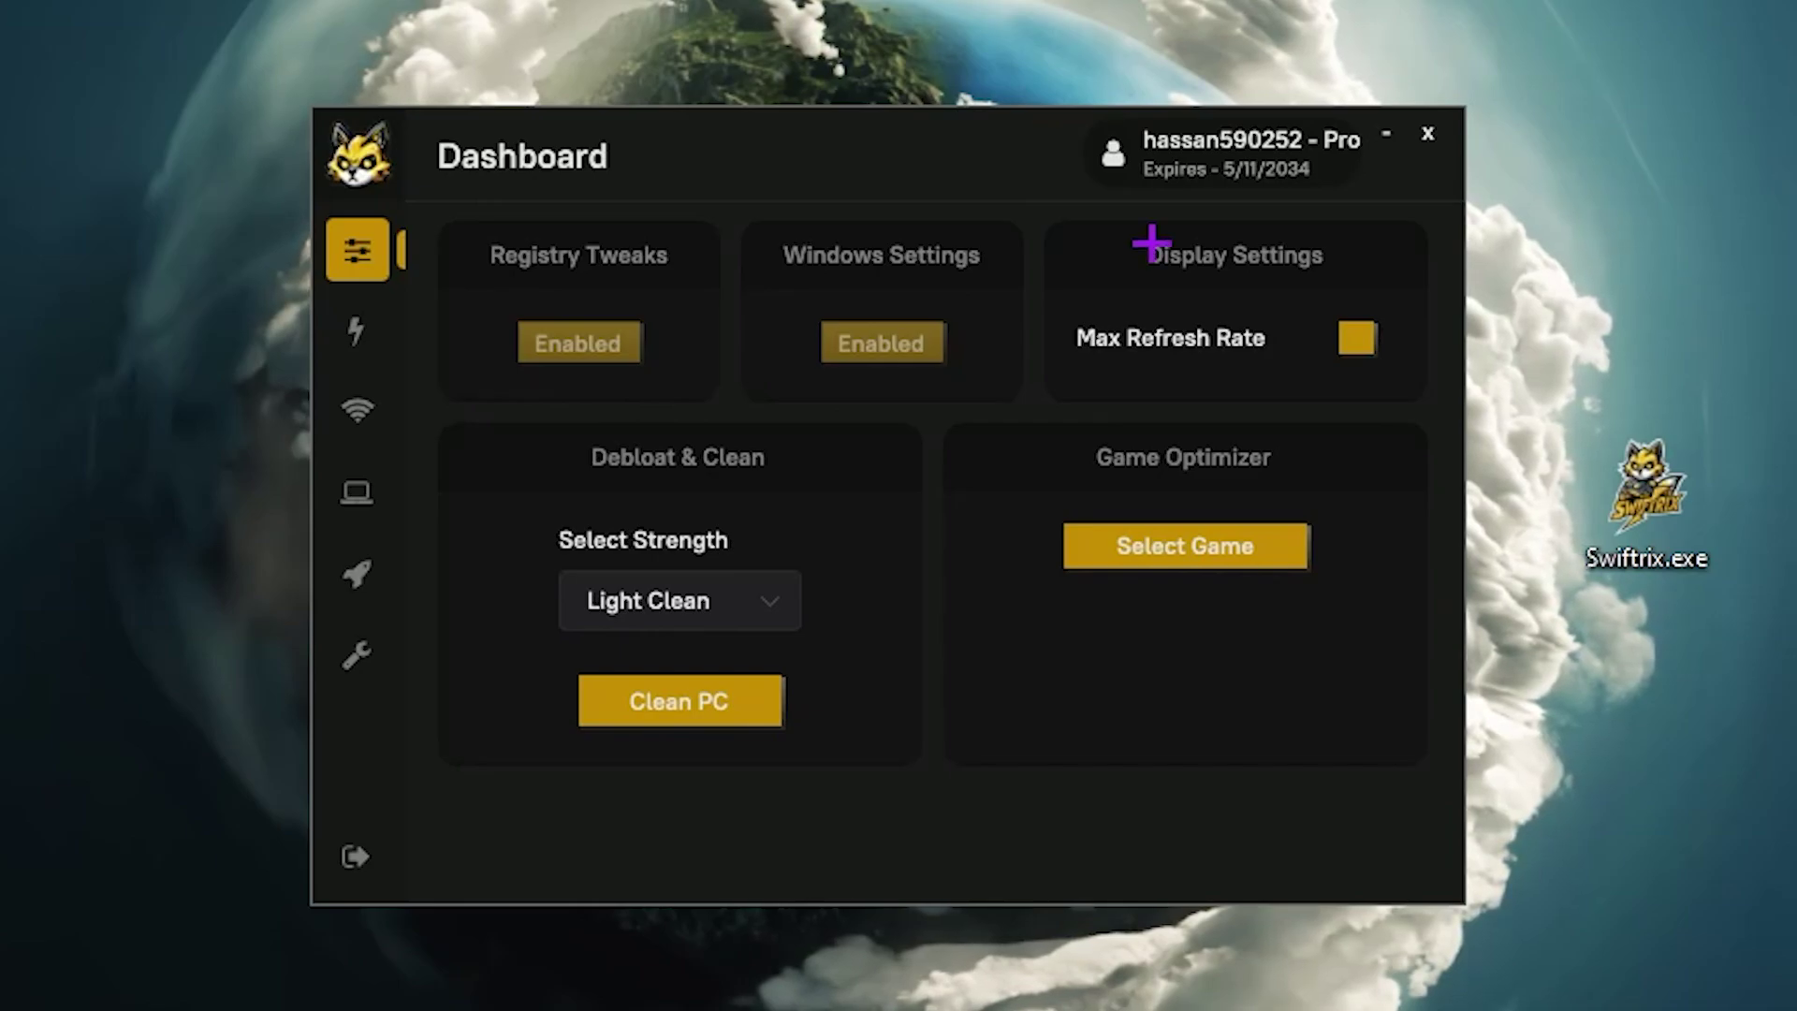
pyautogui.click(1362, 342)
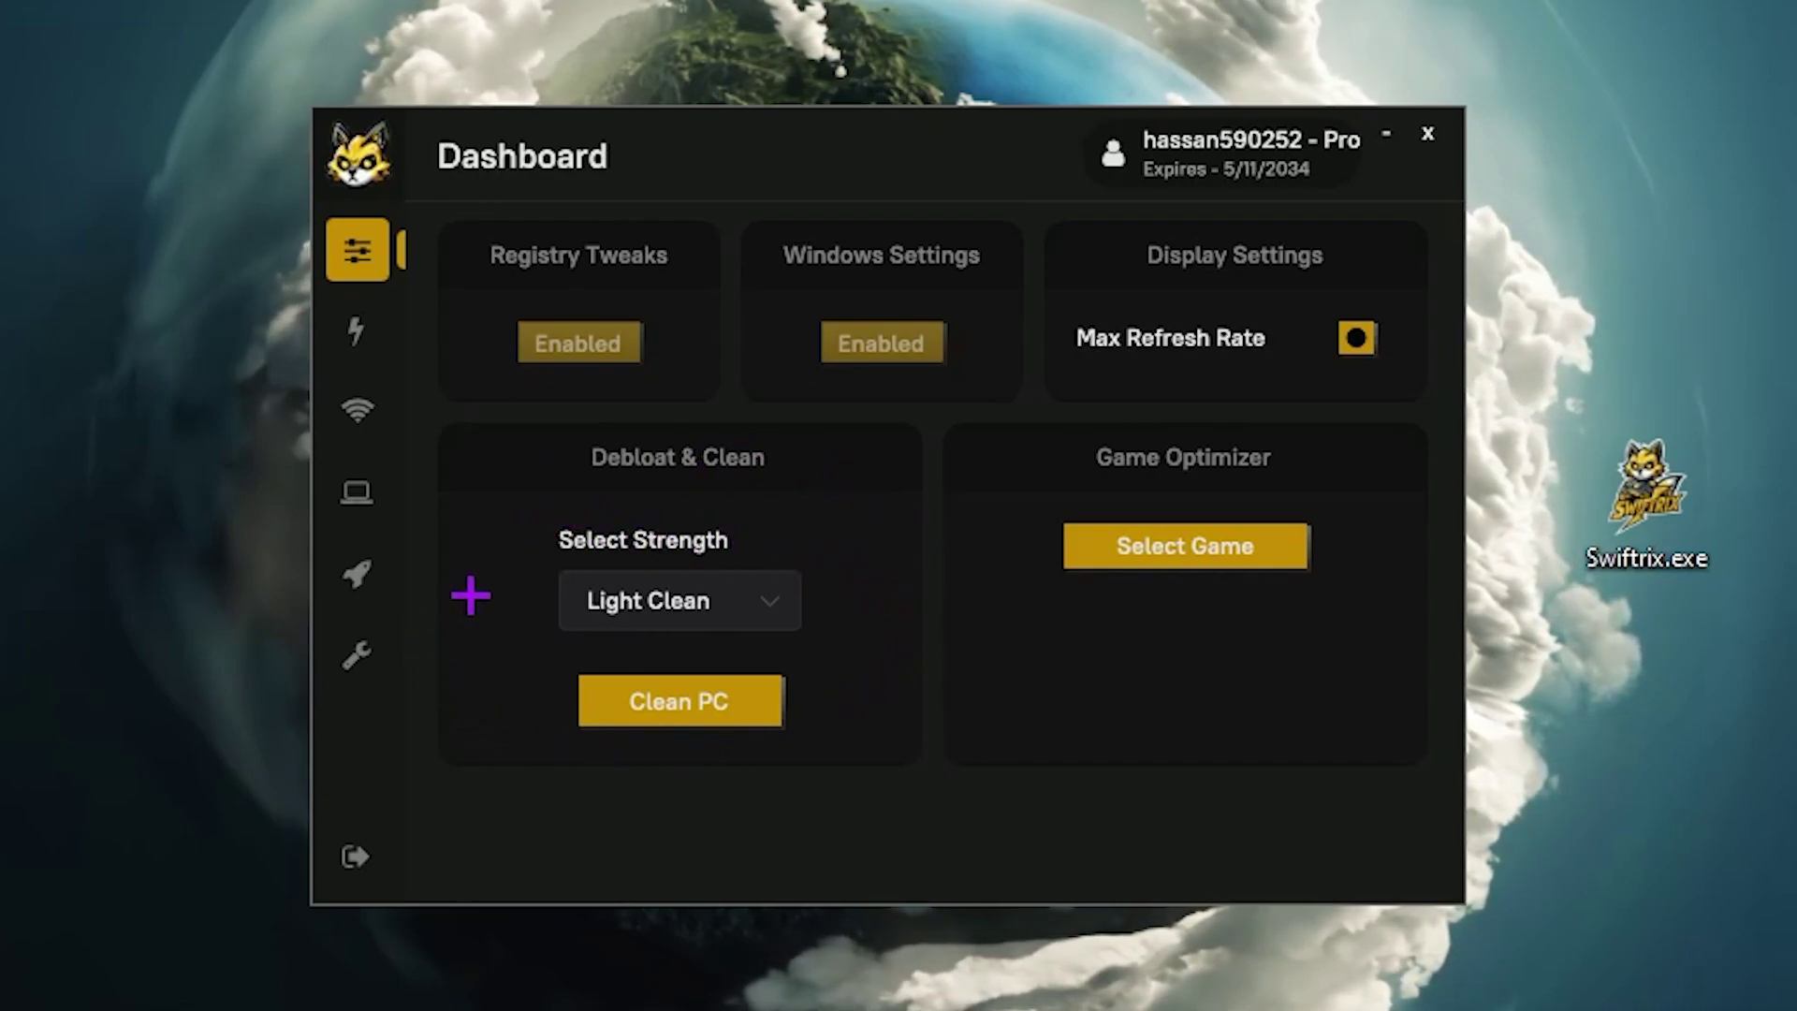
pyautogui.click(777, 608)
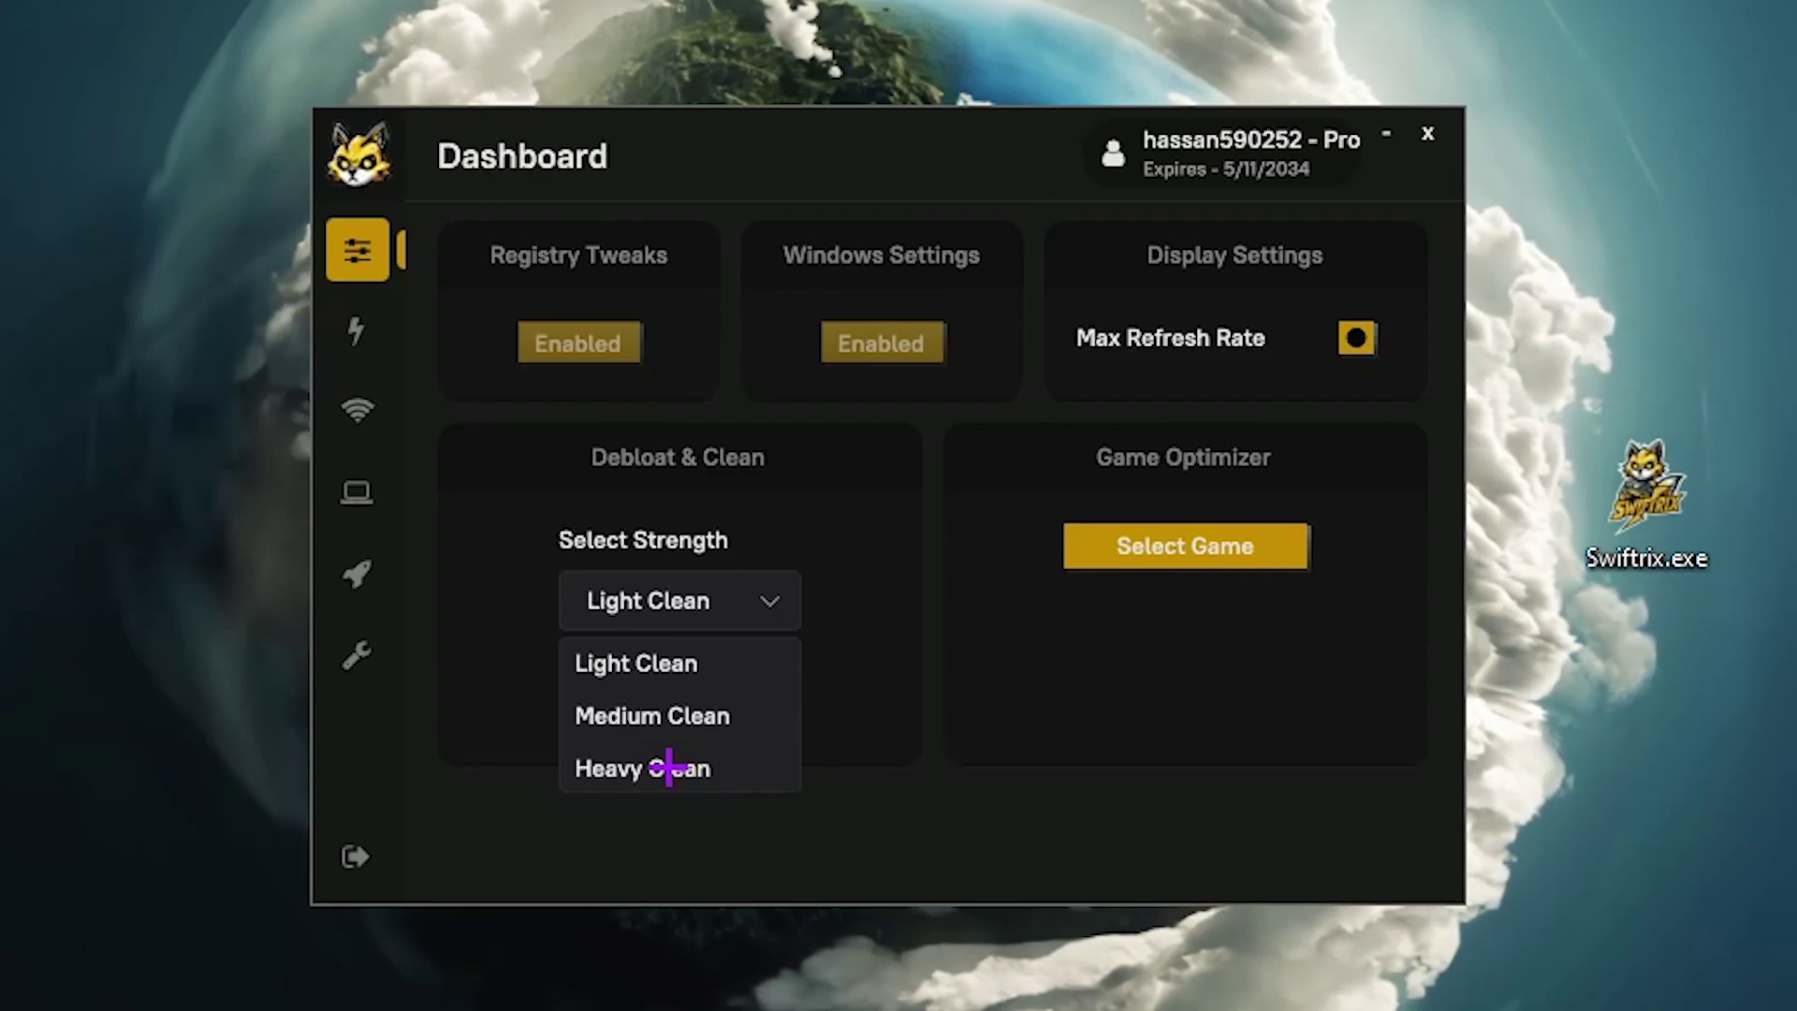
pyautogui.click(665, 660)
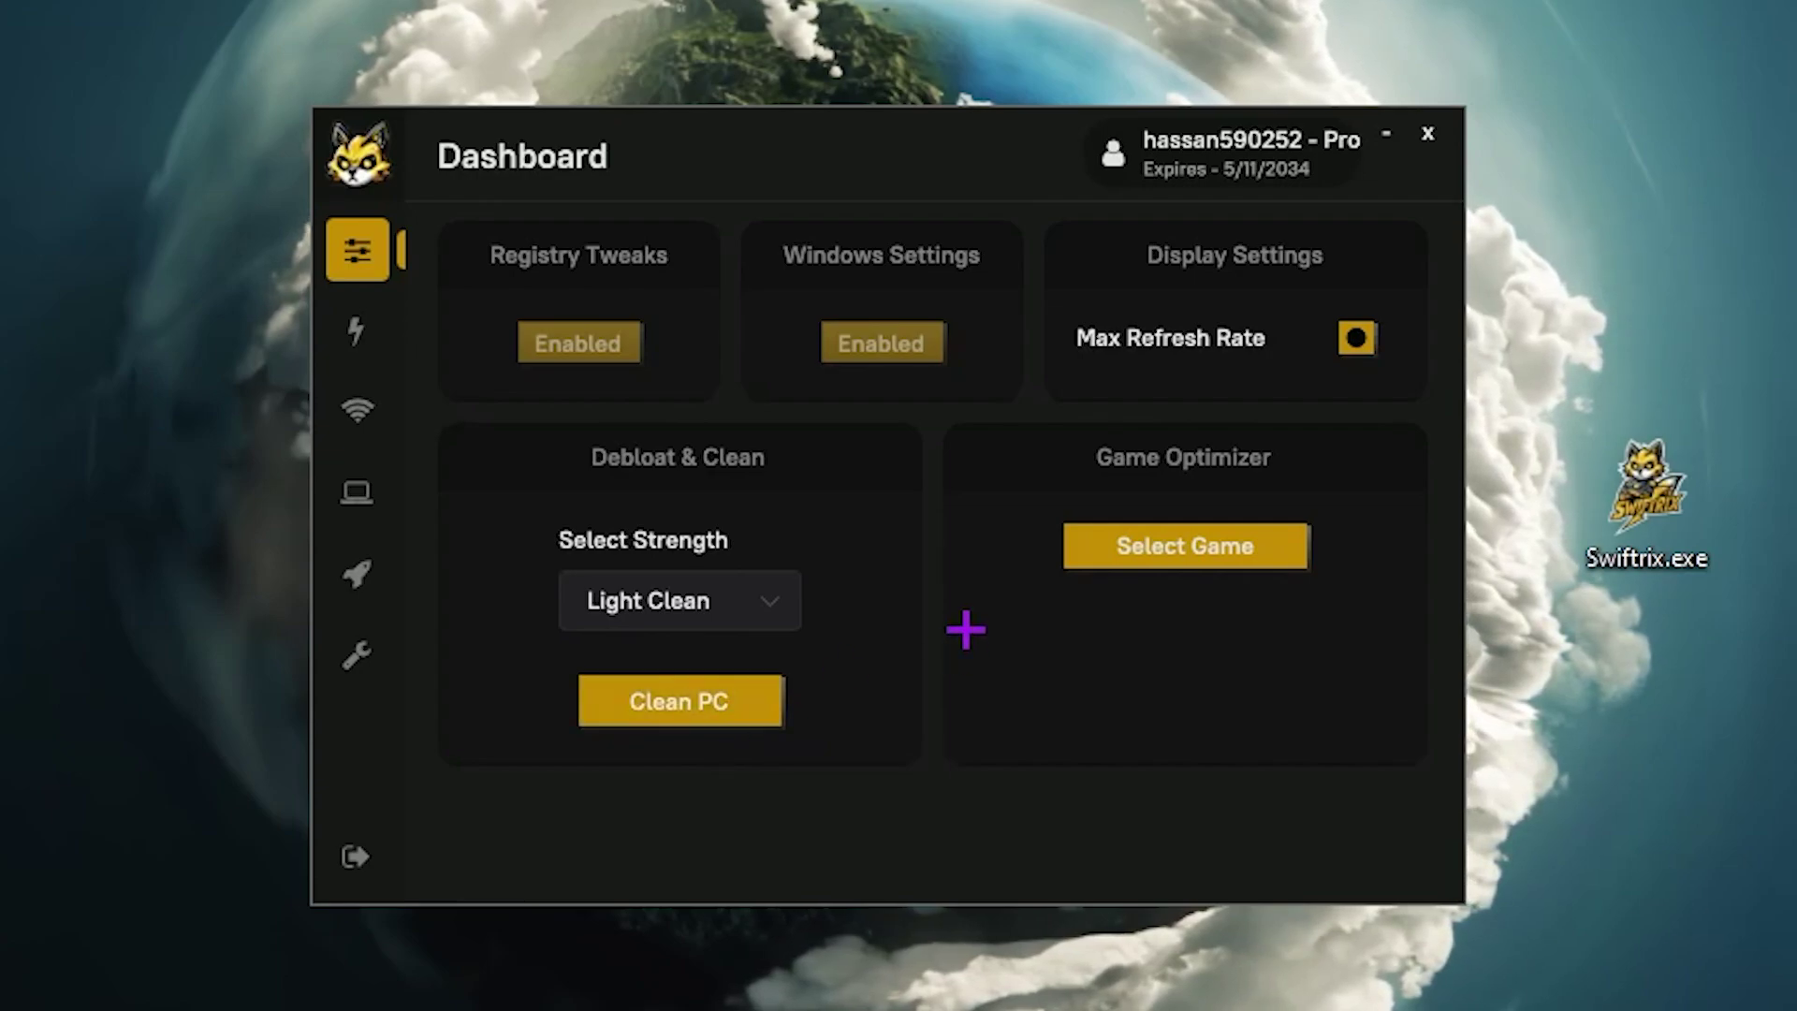
# In the game file picker, browse from This PC to C:\Program Files\Epic Games\Fortnite.
pyautogui.click(1158, 546)
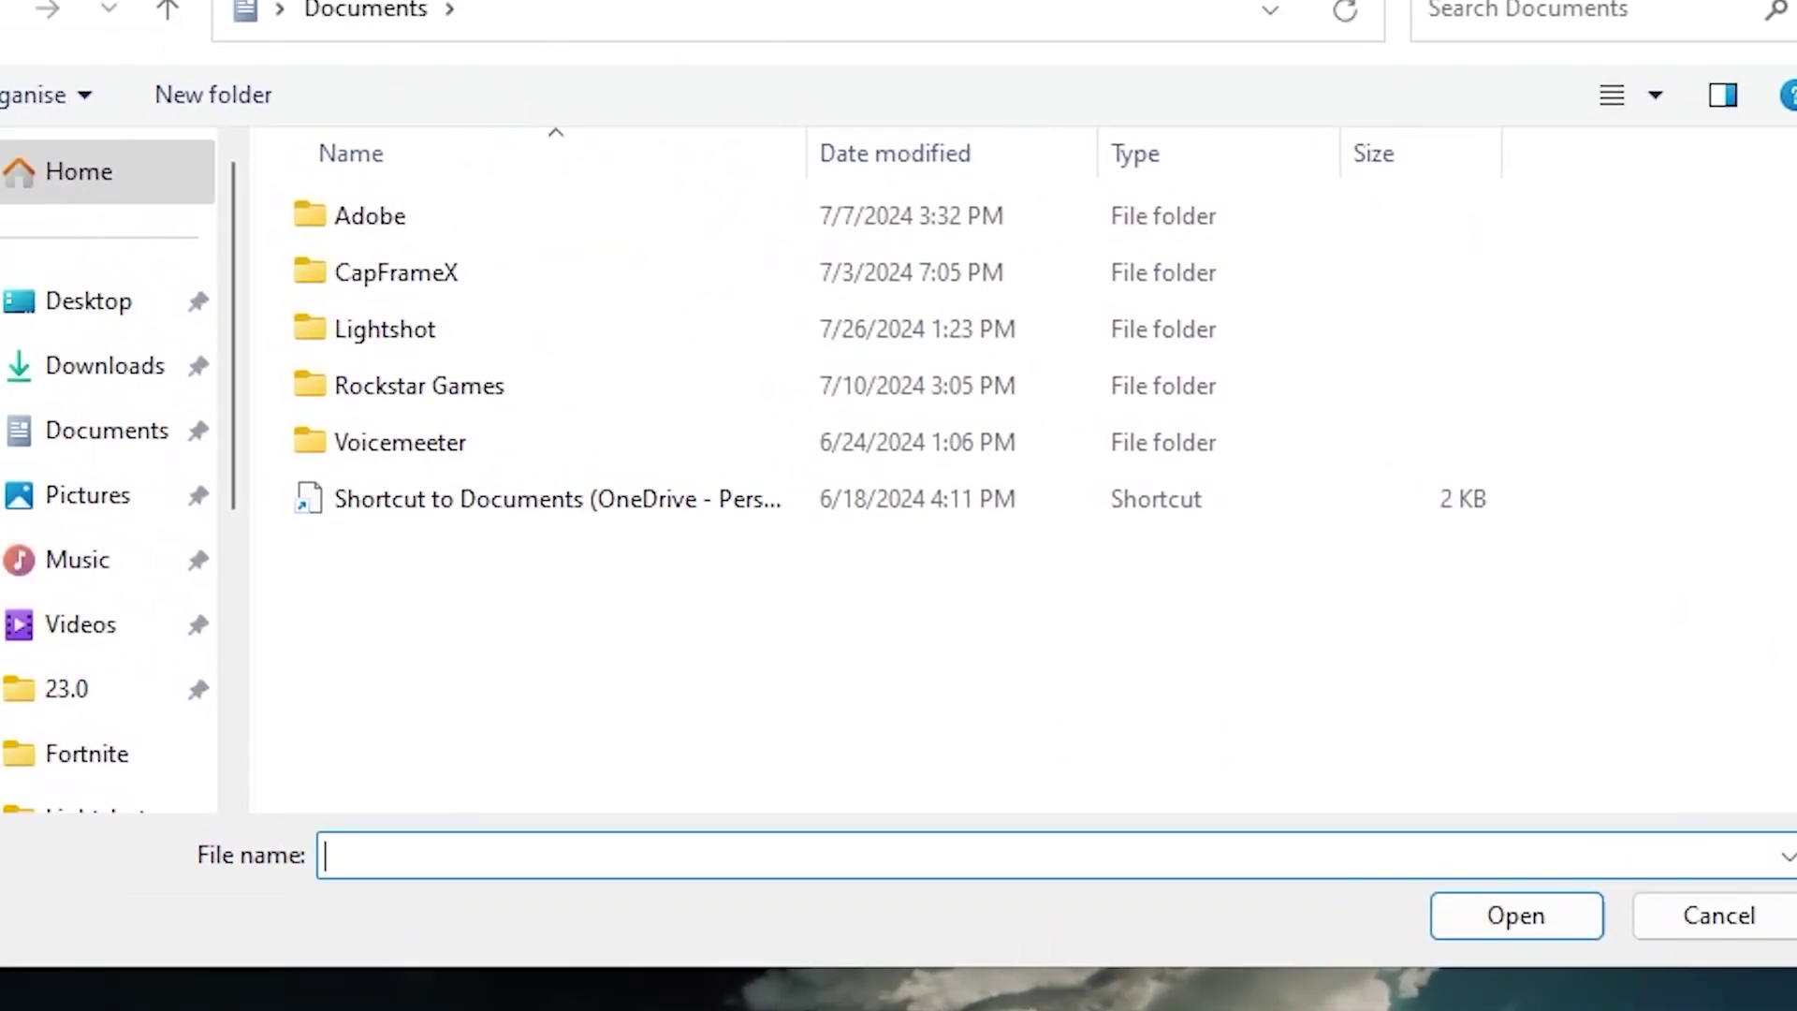
pyautogui.scroll(-3, 108, 468)
pyautogui.click(56, 604)
pyautogui.doubleClick(542, 242)
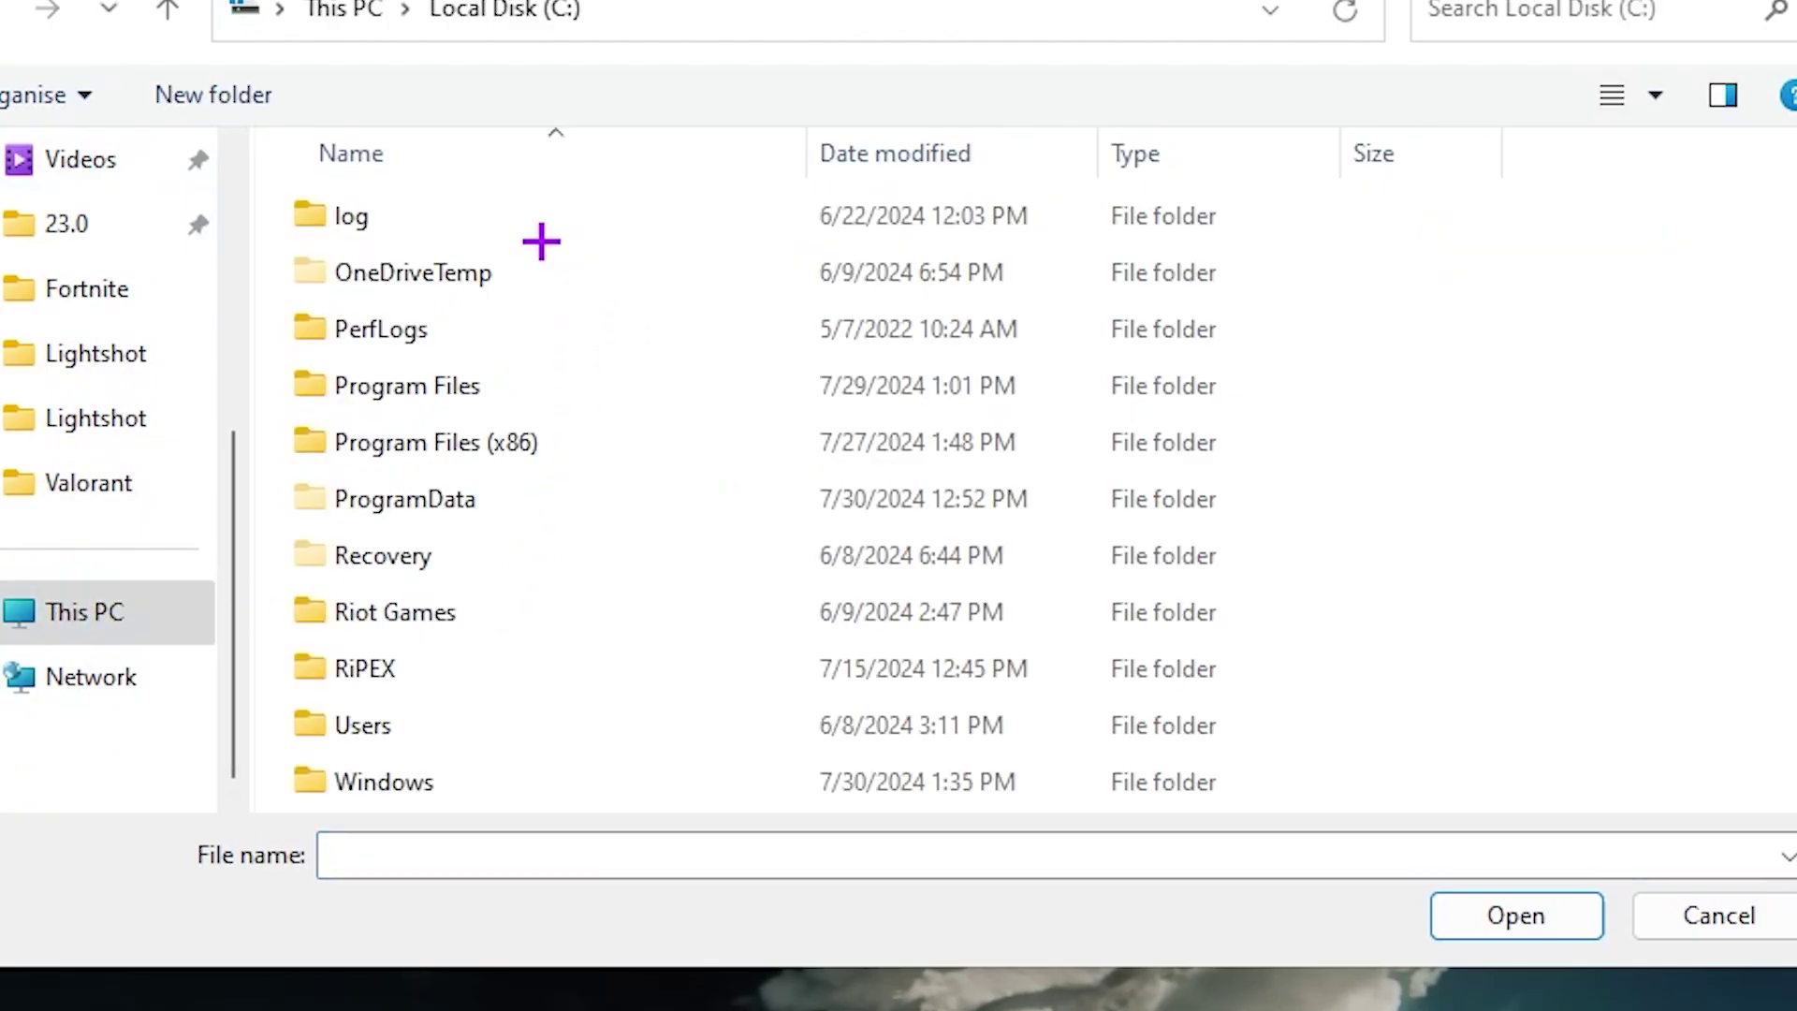
pyautogui.click(531, 452)
pyautogui.doubleClick(505, 384)
pyautogui.doubleClick(606, 327)
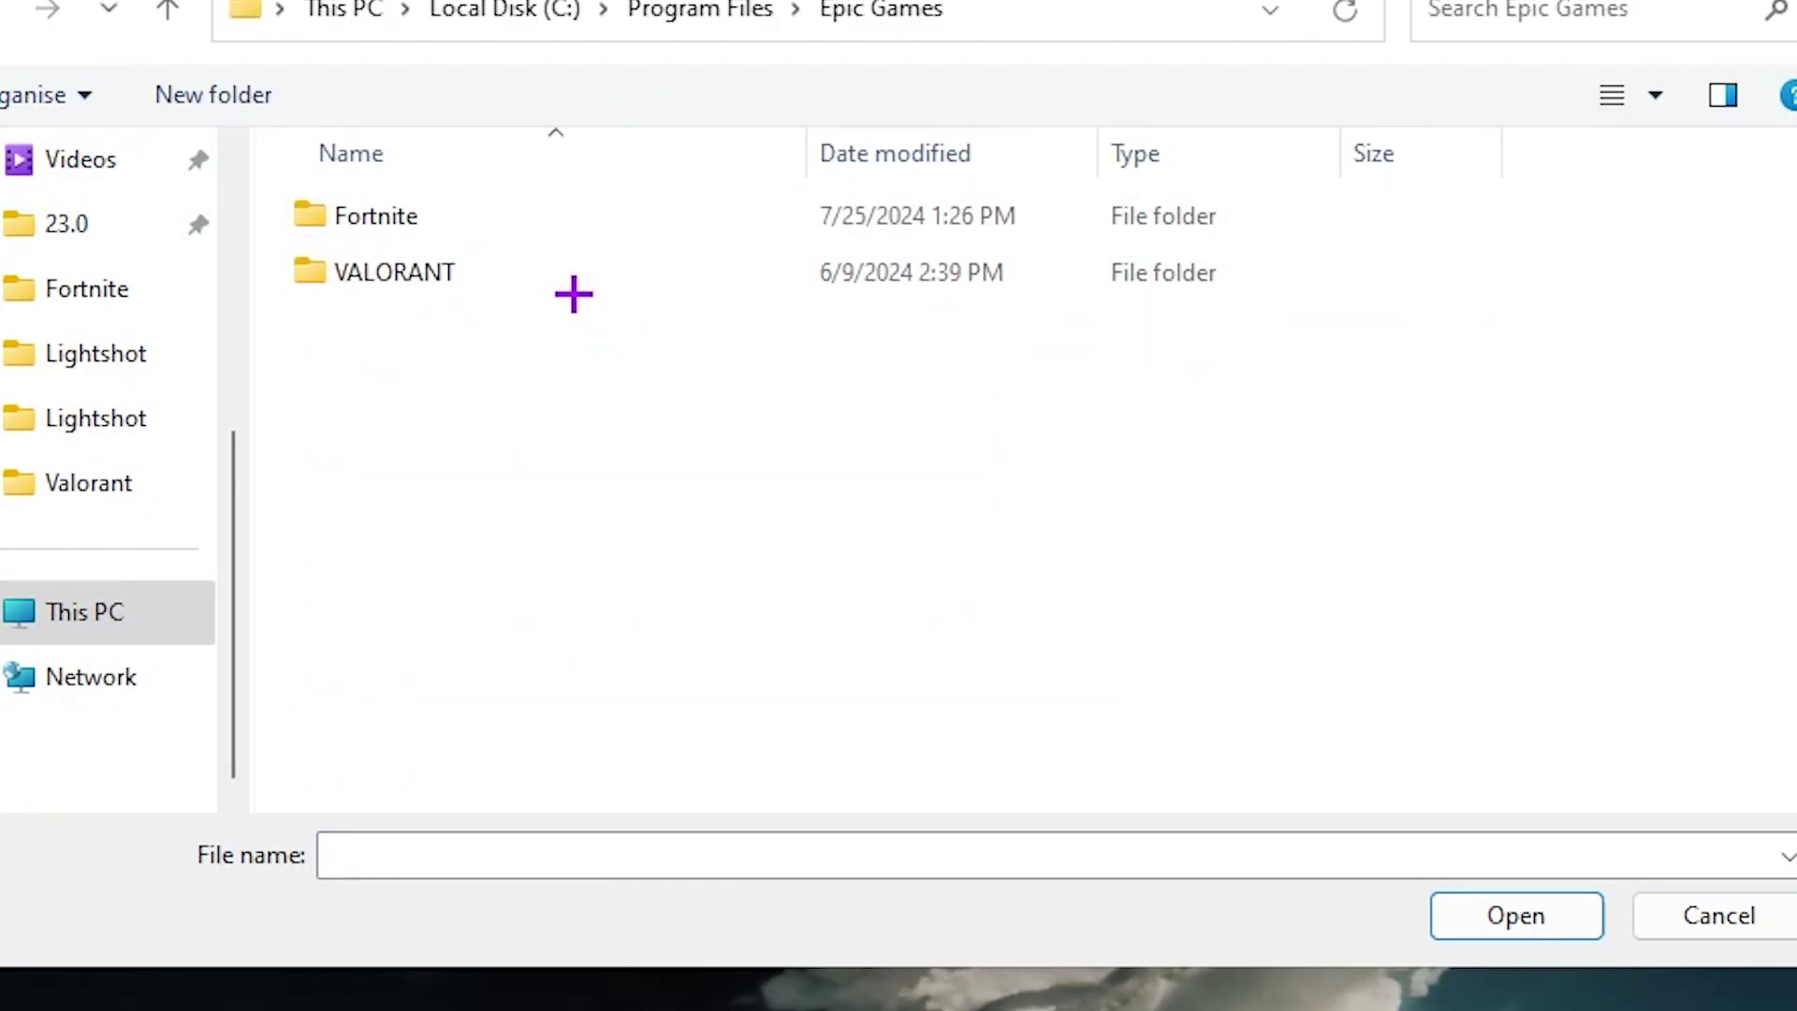
pyautogui.doubleClick(469, 216)
# Select FortniteClient-Win64-Shipping.exe from FortniteGame\Binaries\Win64 and enable Aggressive Optimizations.
pyautogui.doubleClick(433, 379)
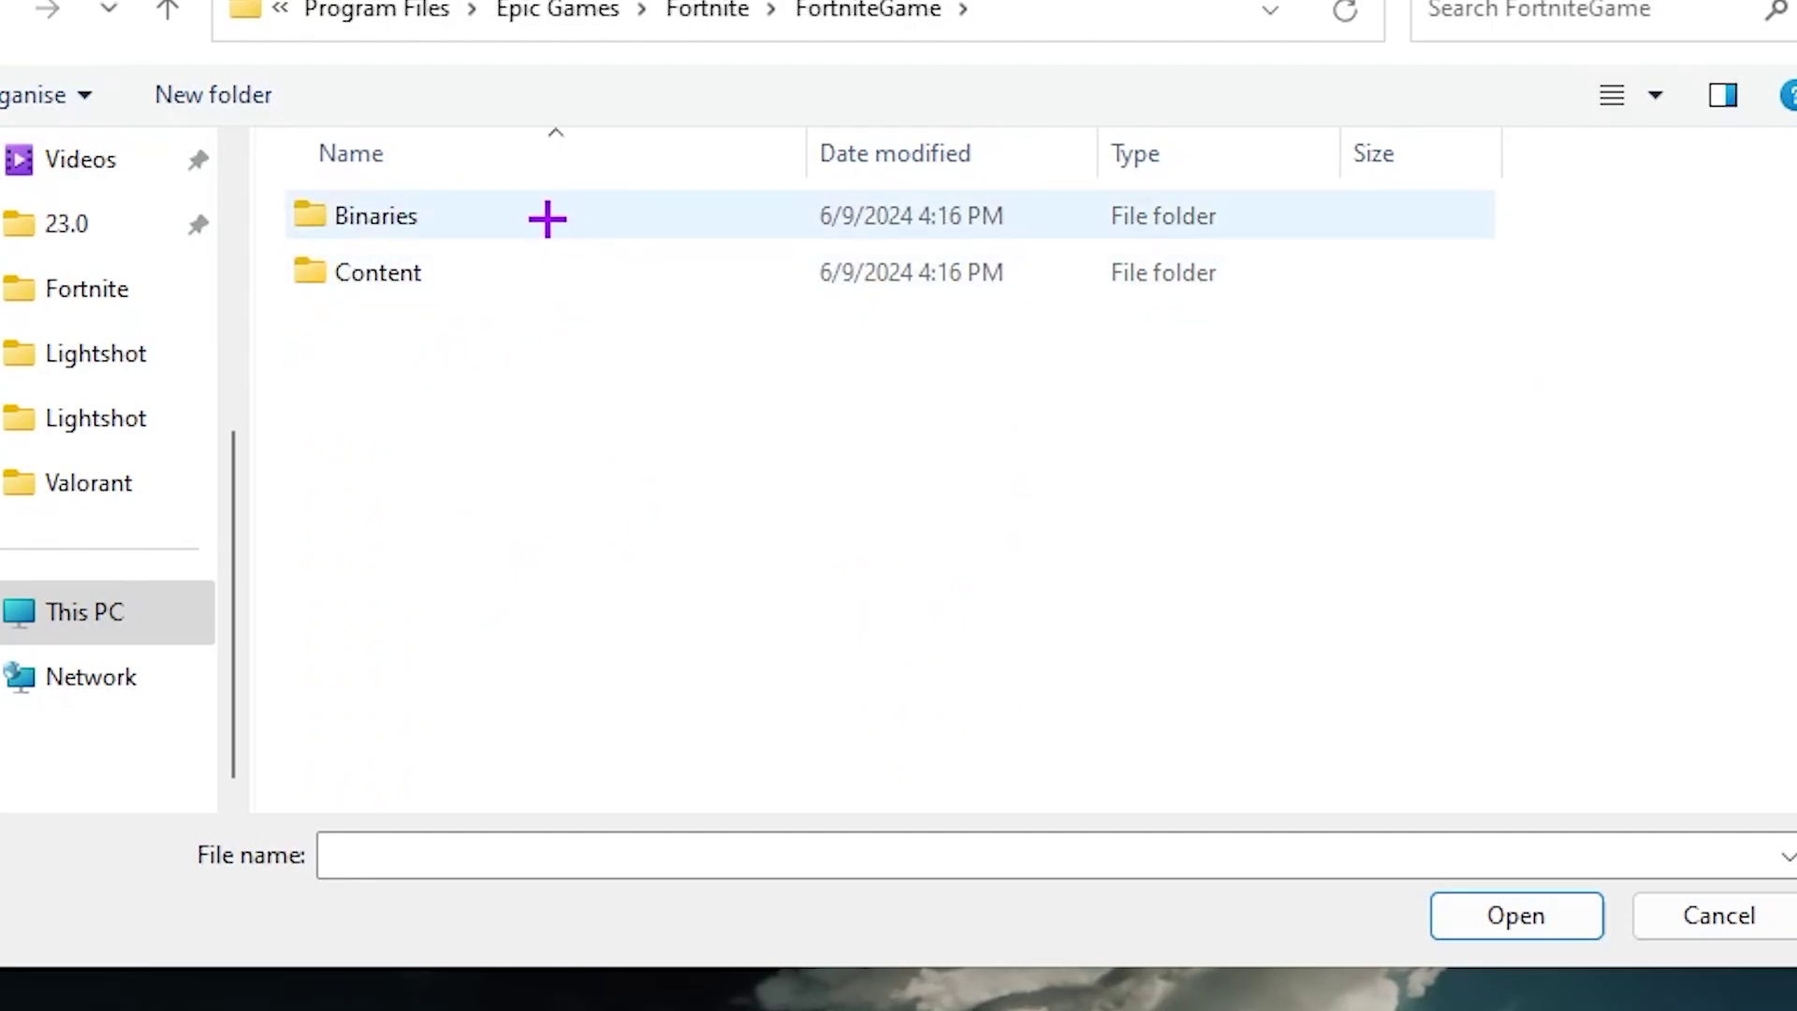
pyautogui.doubleClick(547, 218)
pyautogui.doubleClick(465, 285)
pyautogui.scroll(-14, 661, 434)
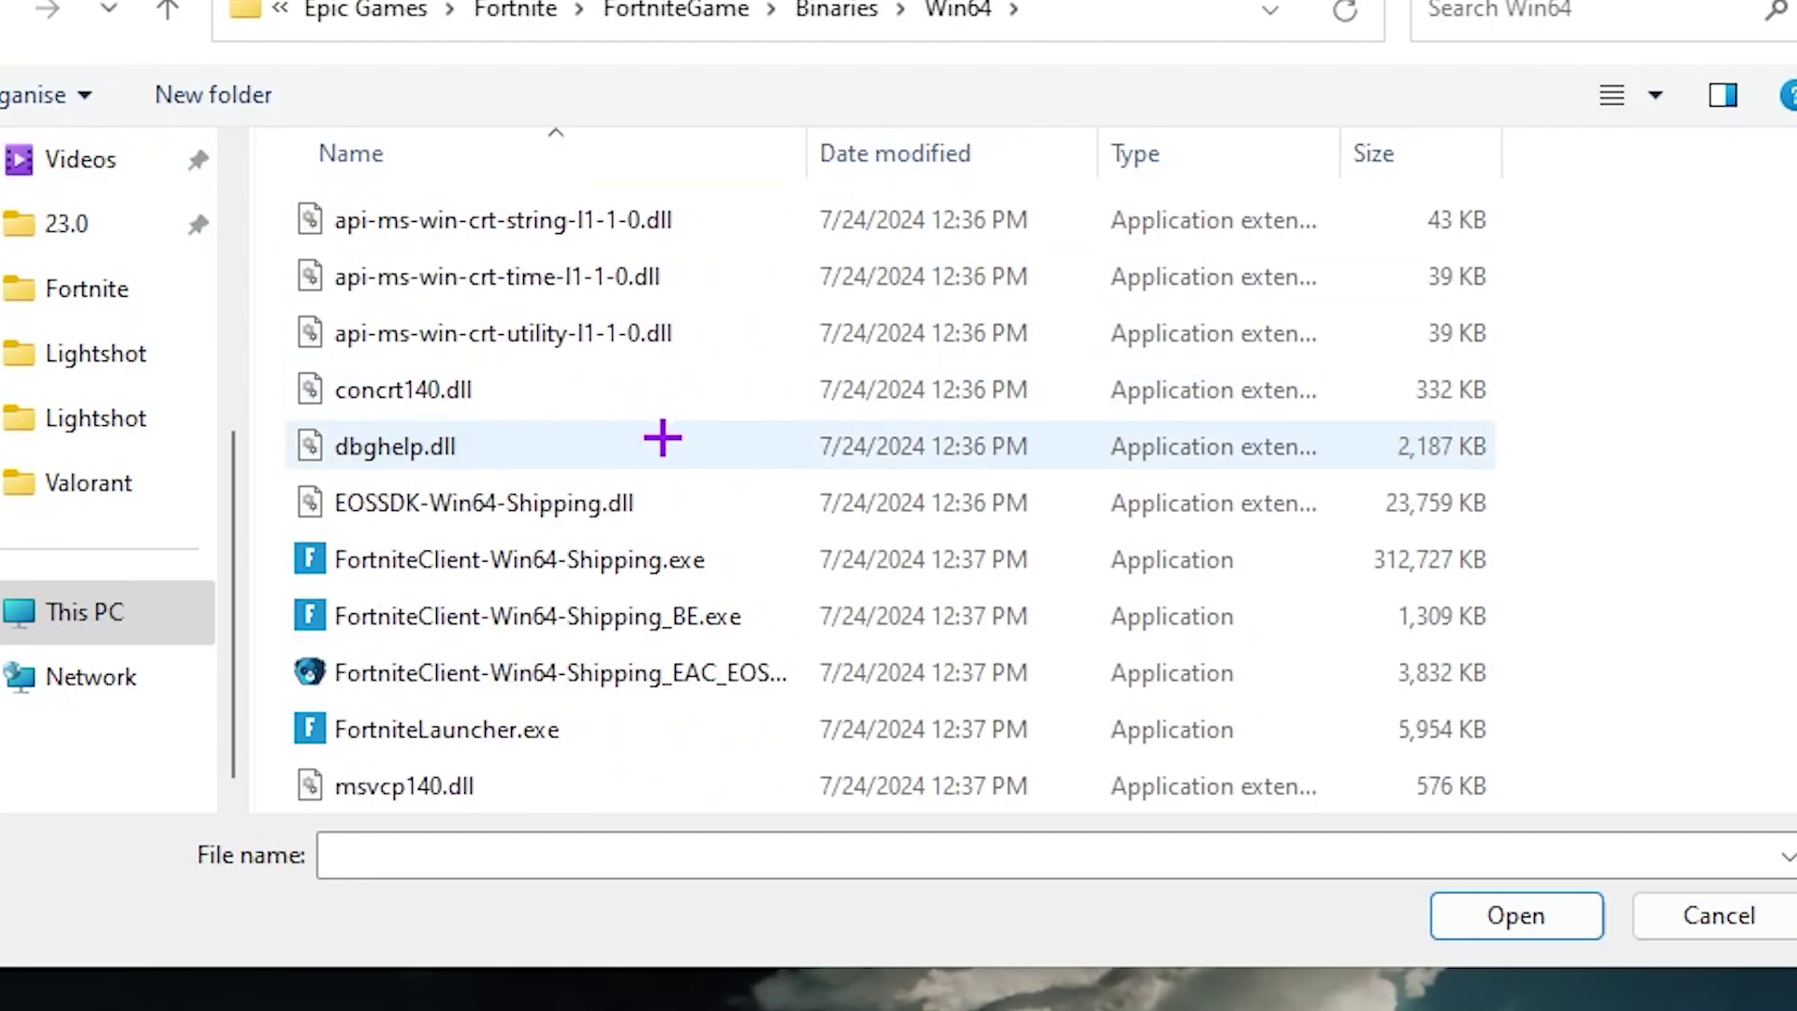
pyautogui.click(1238, 565)
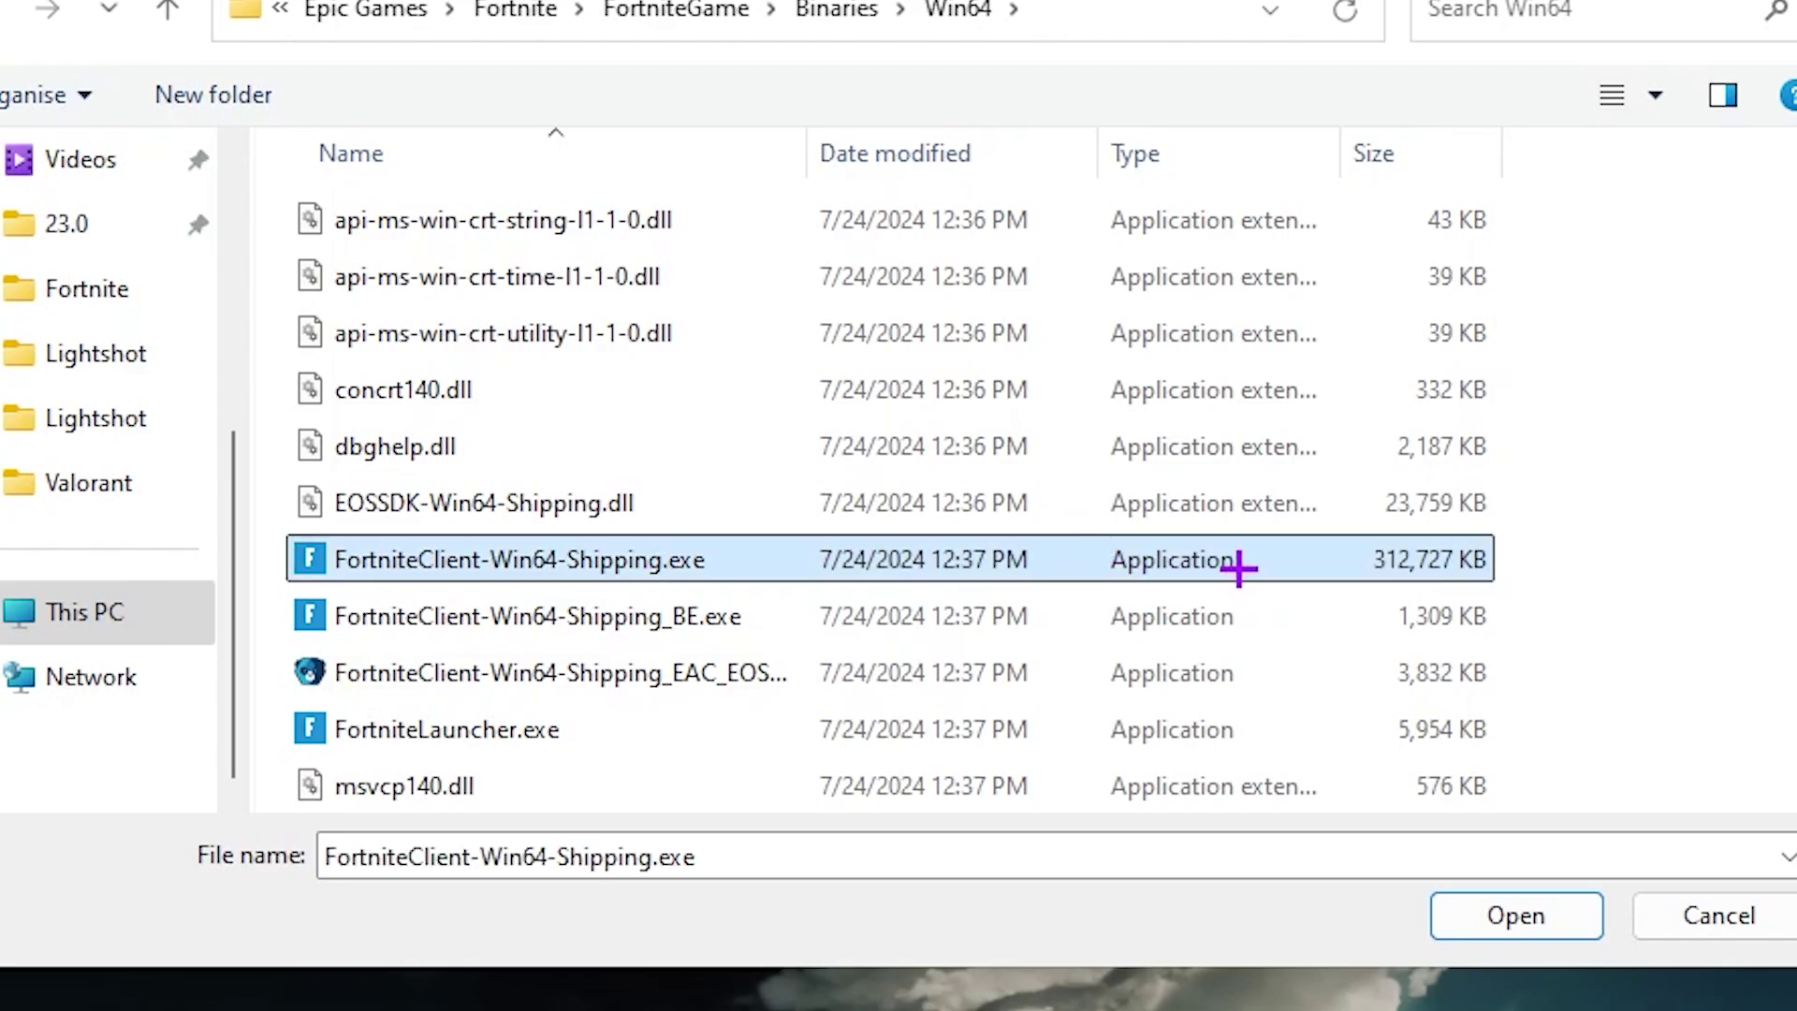
pyautogui.click(1540, 916)
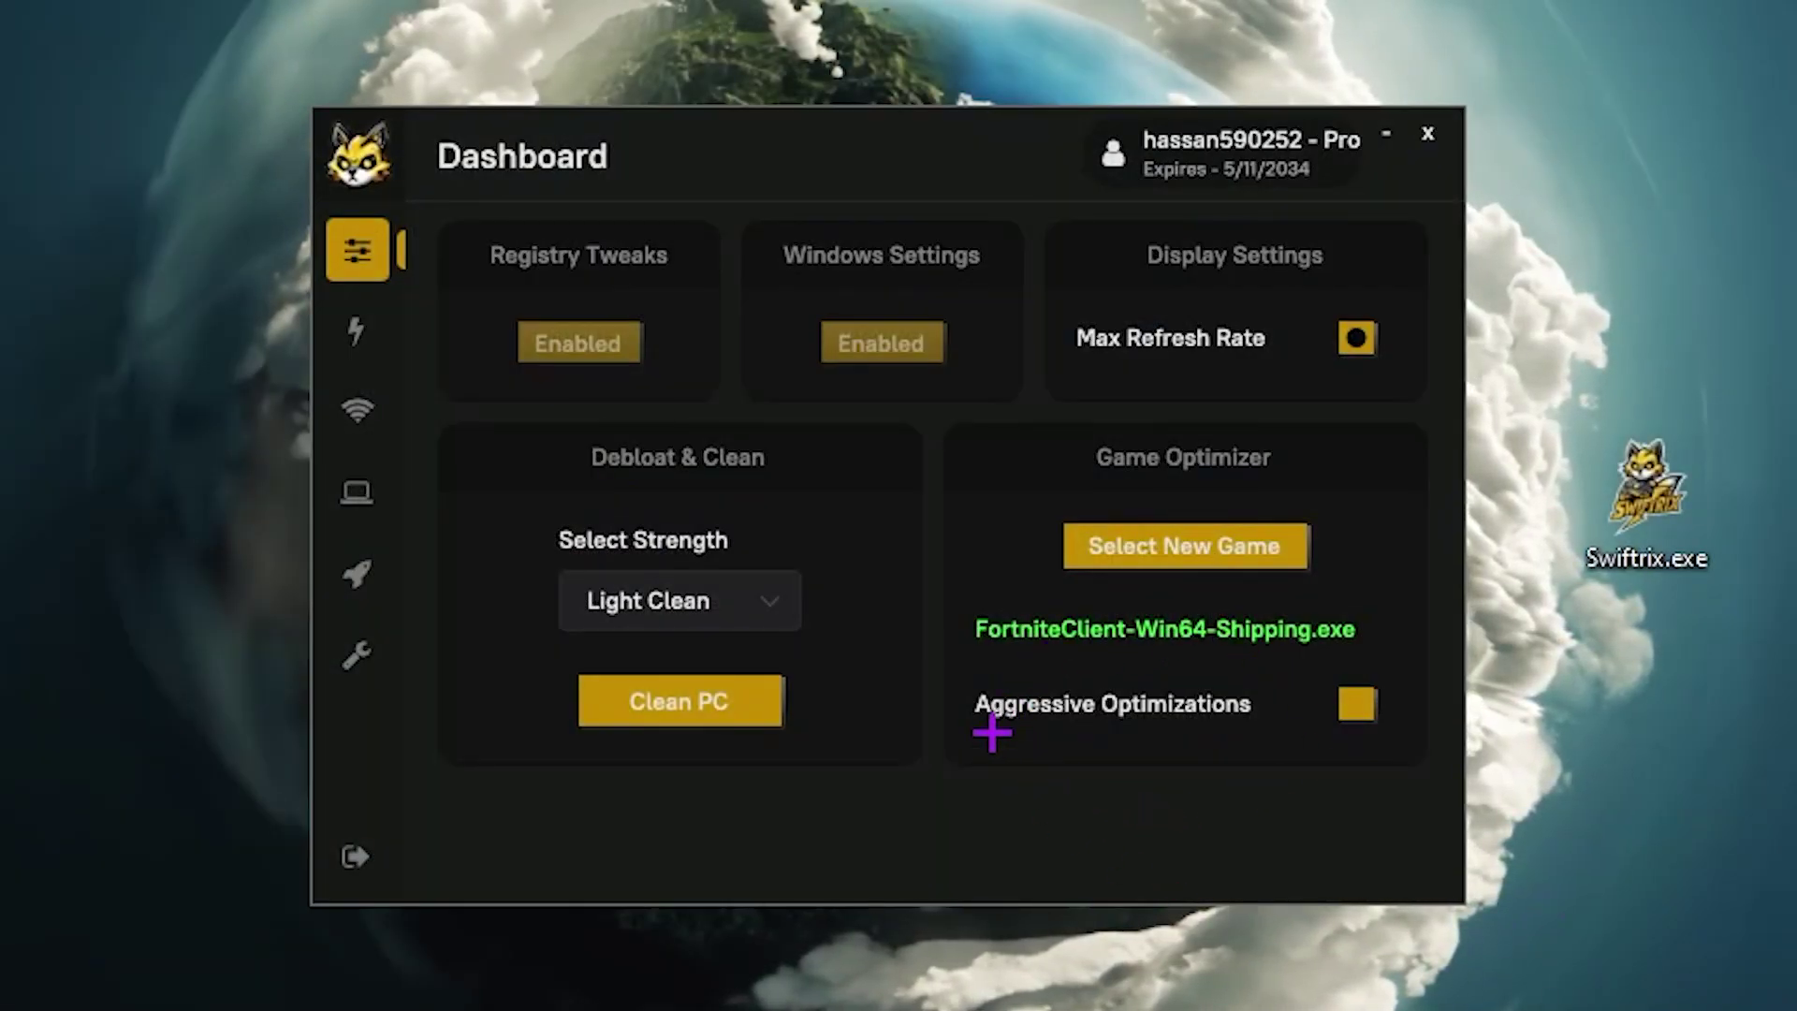
pyautogui.click(1368, 707)
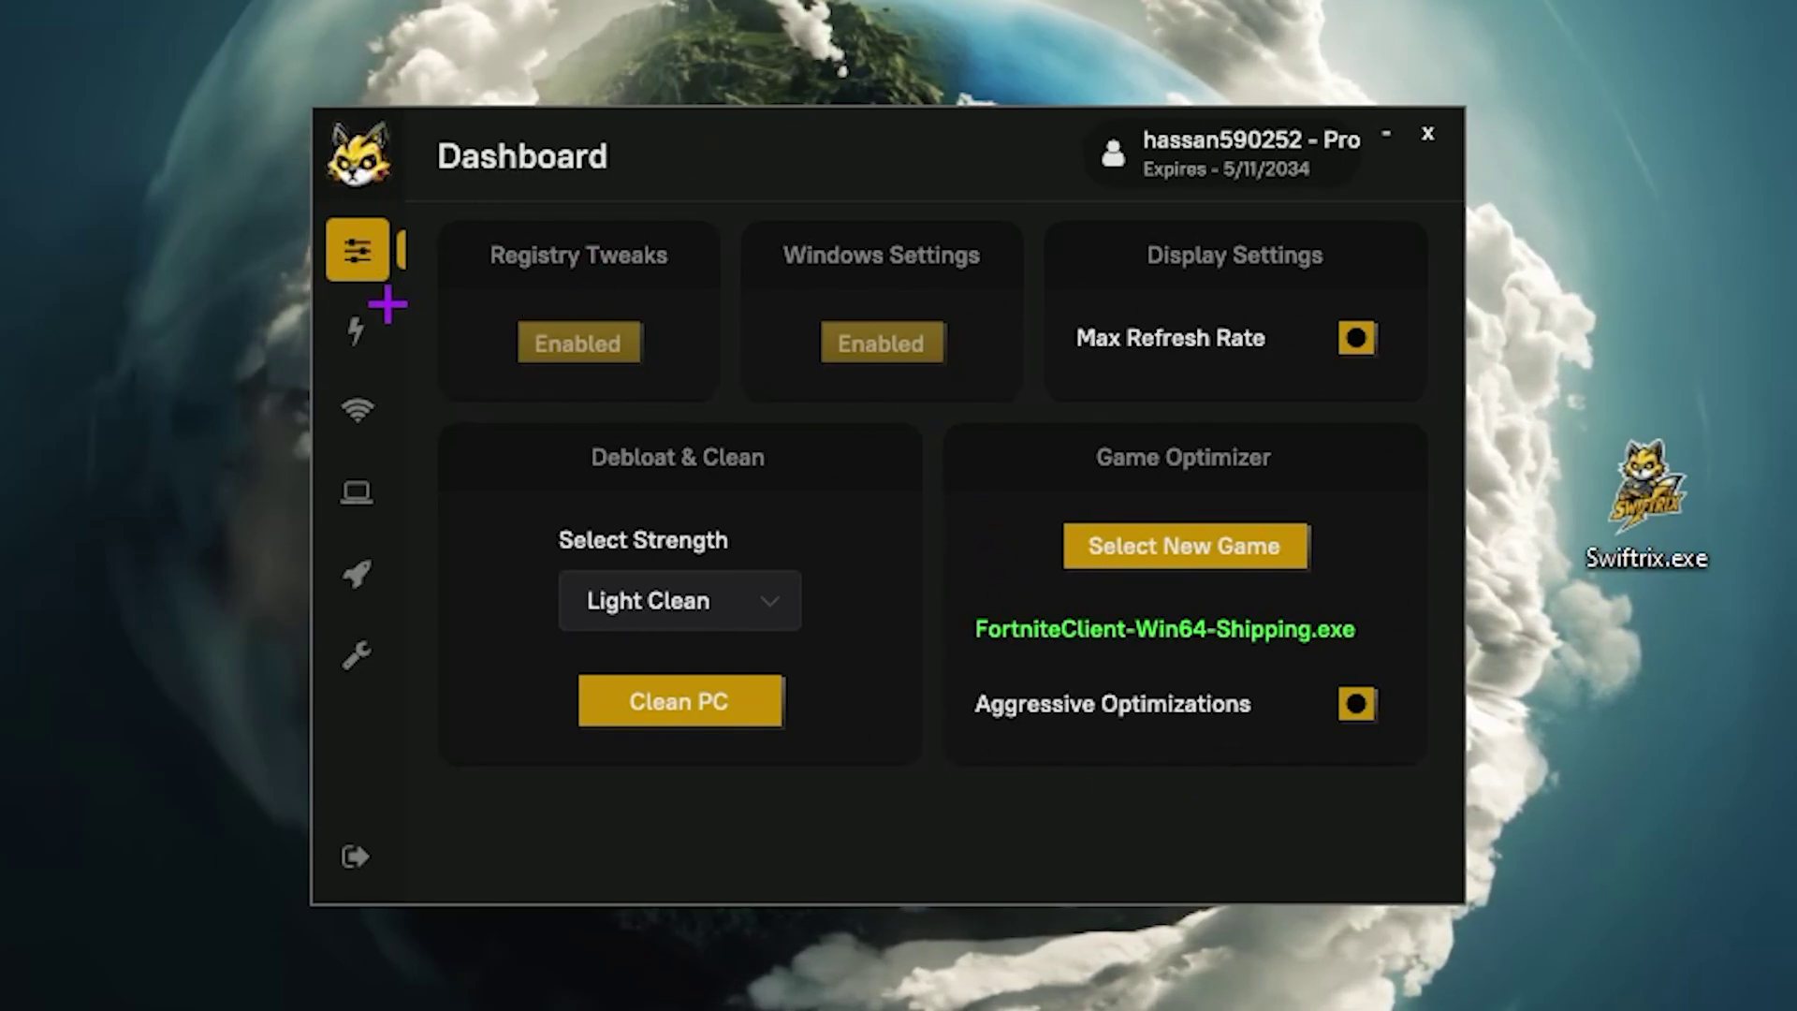
# On the Latency page, turn on Ultra-Low Latency Mode, GPU Interrupt Priority and Latency Optimizations.
pyautogui.click(351, 335)
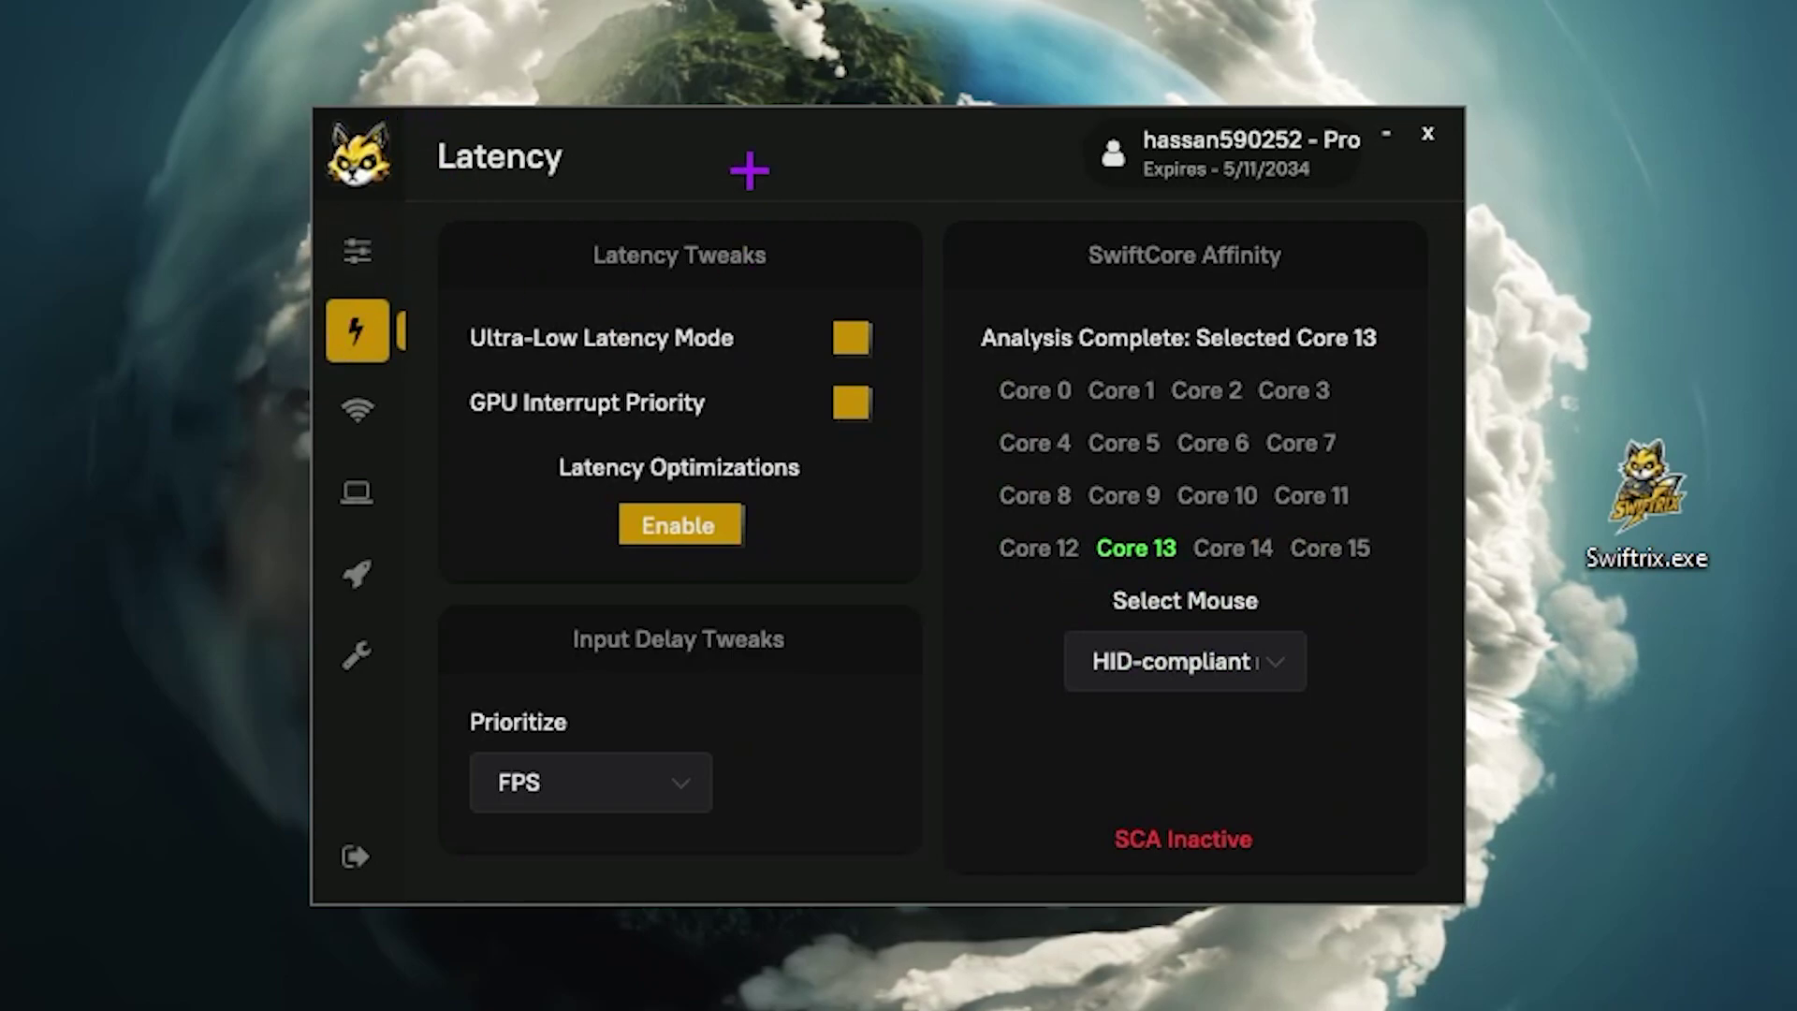
pyautogui.moveTo(690, 328)
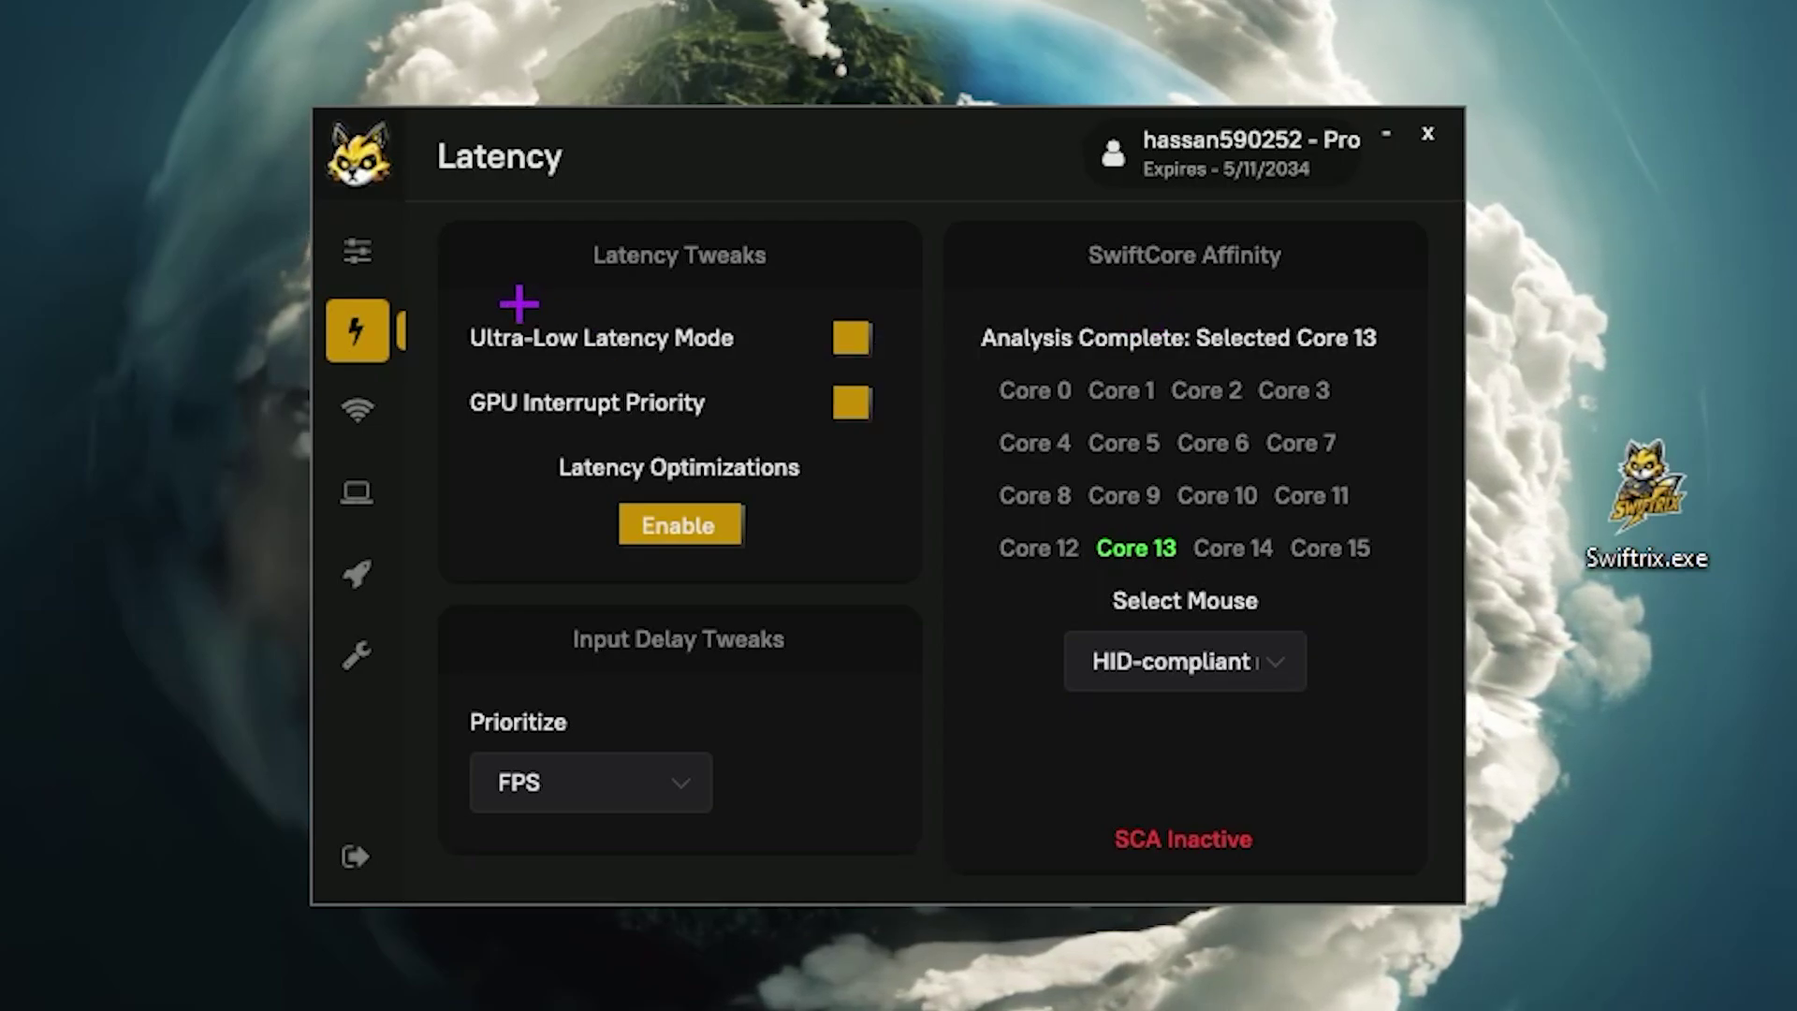
pyautogui.moveTo(591, 345)
pyautogui.click(851, 337)
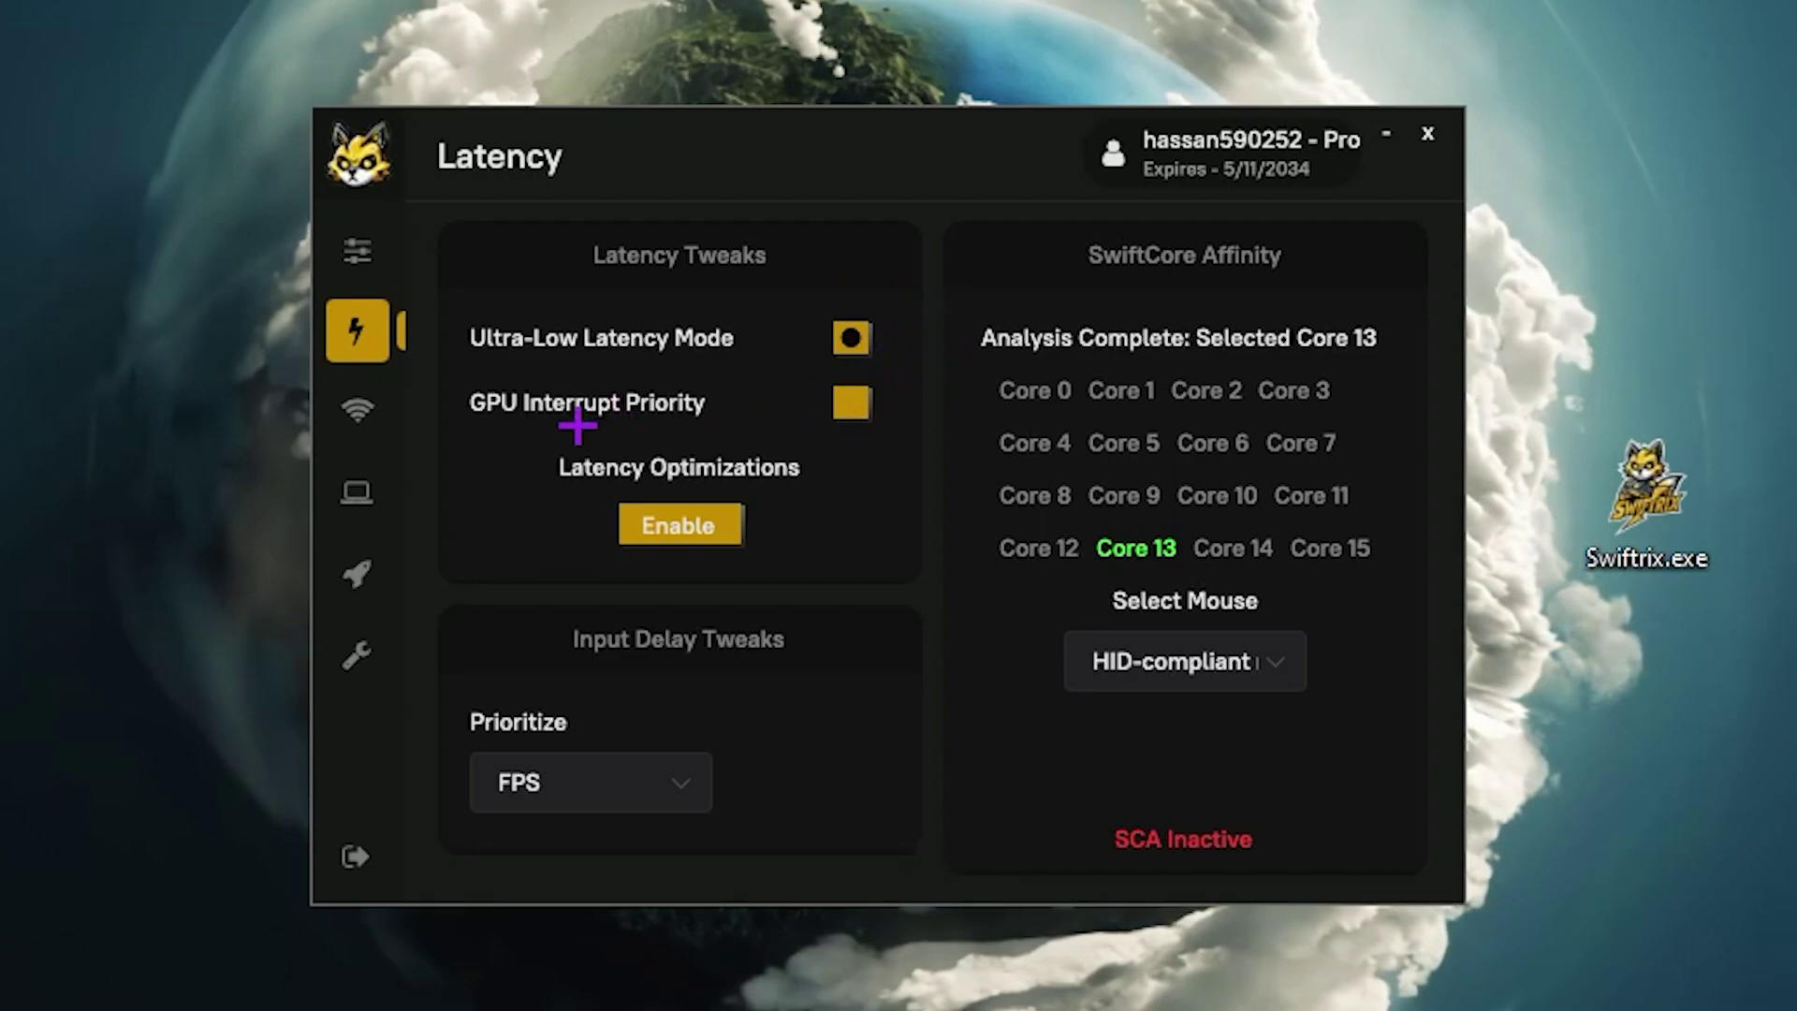
pyautogui.click(856, 401)
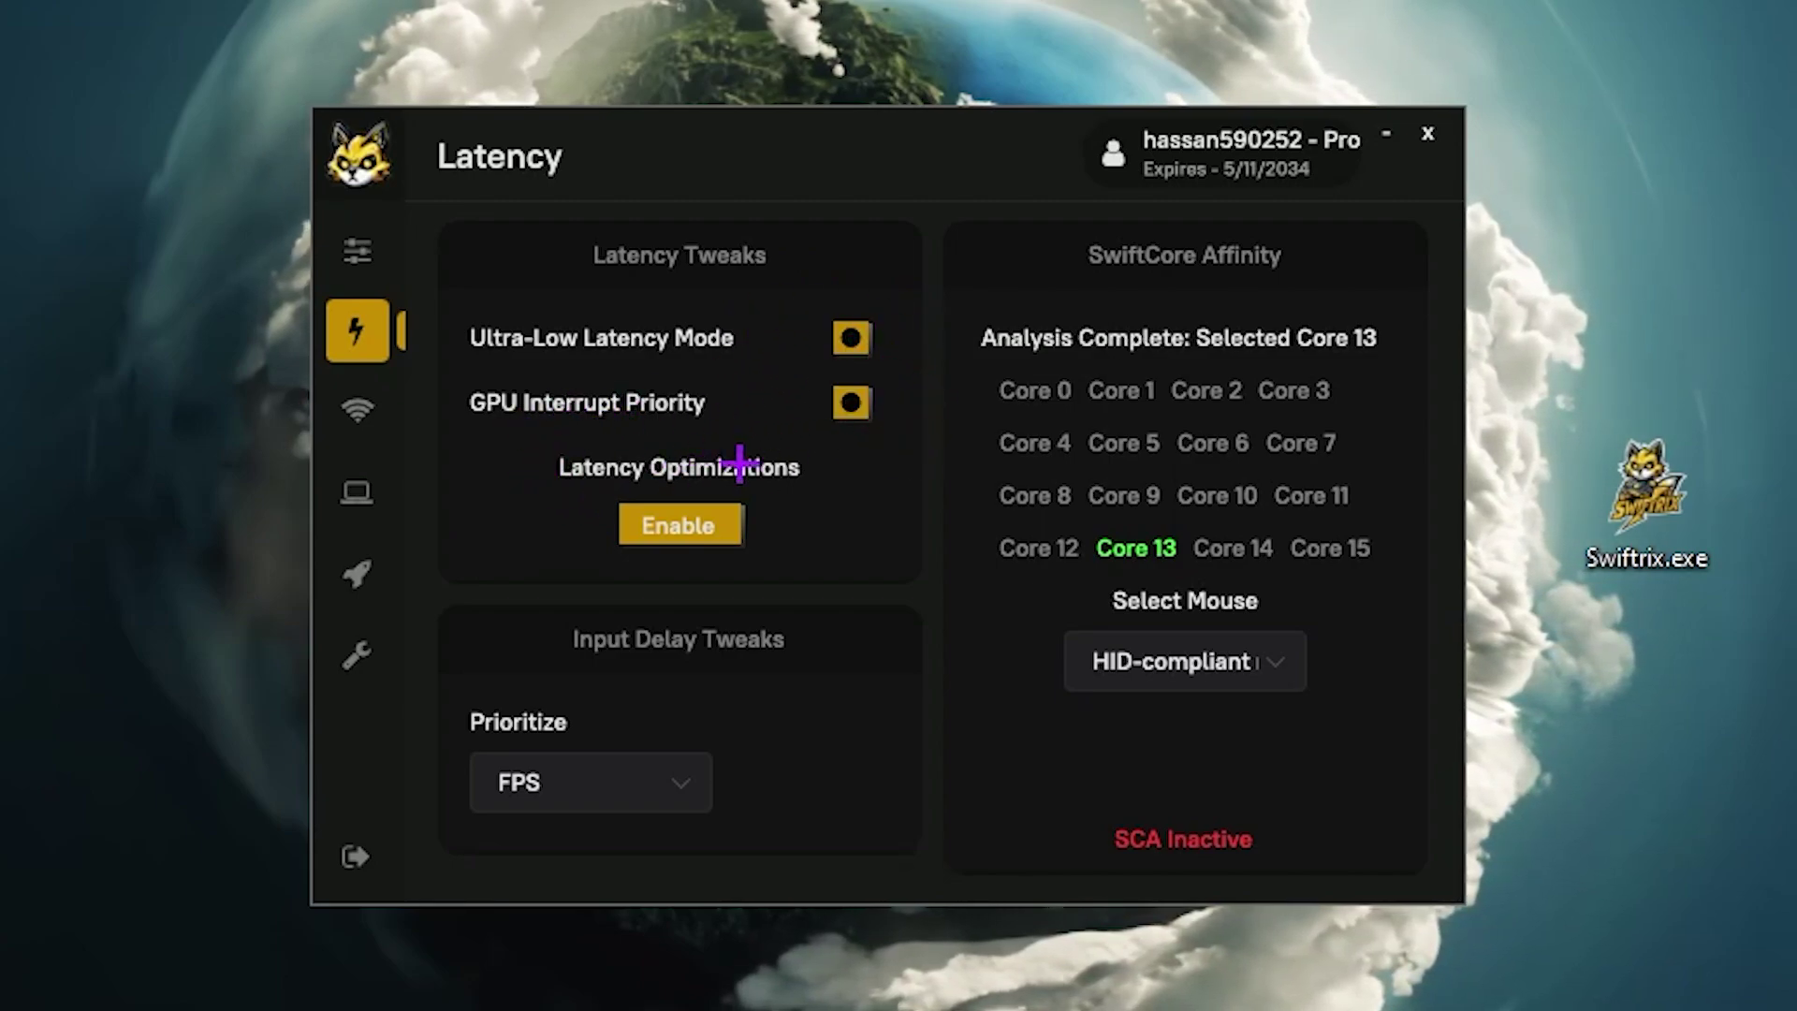
pyautogui.click(689, 522)
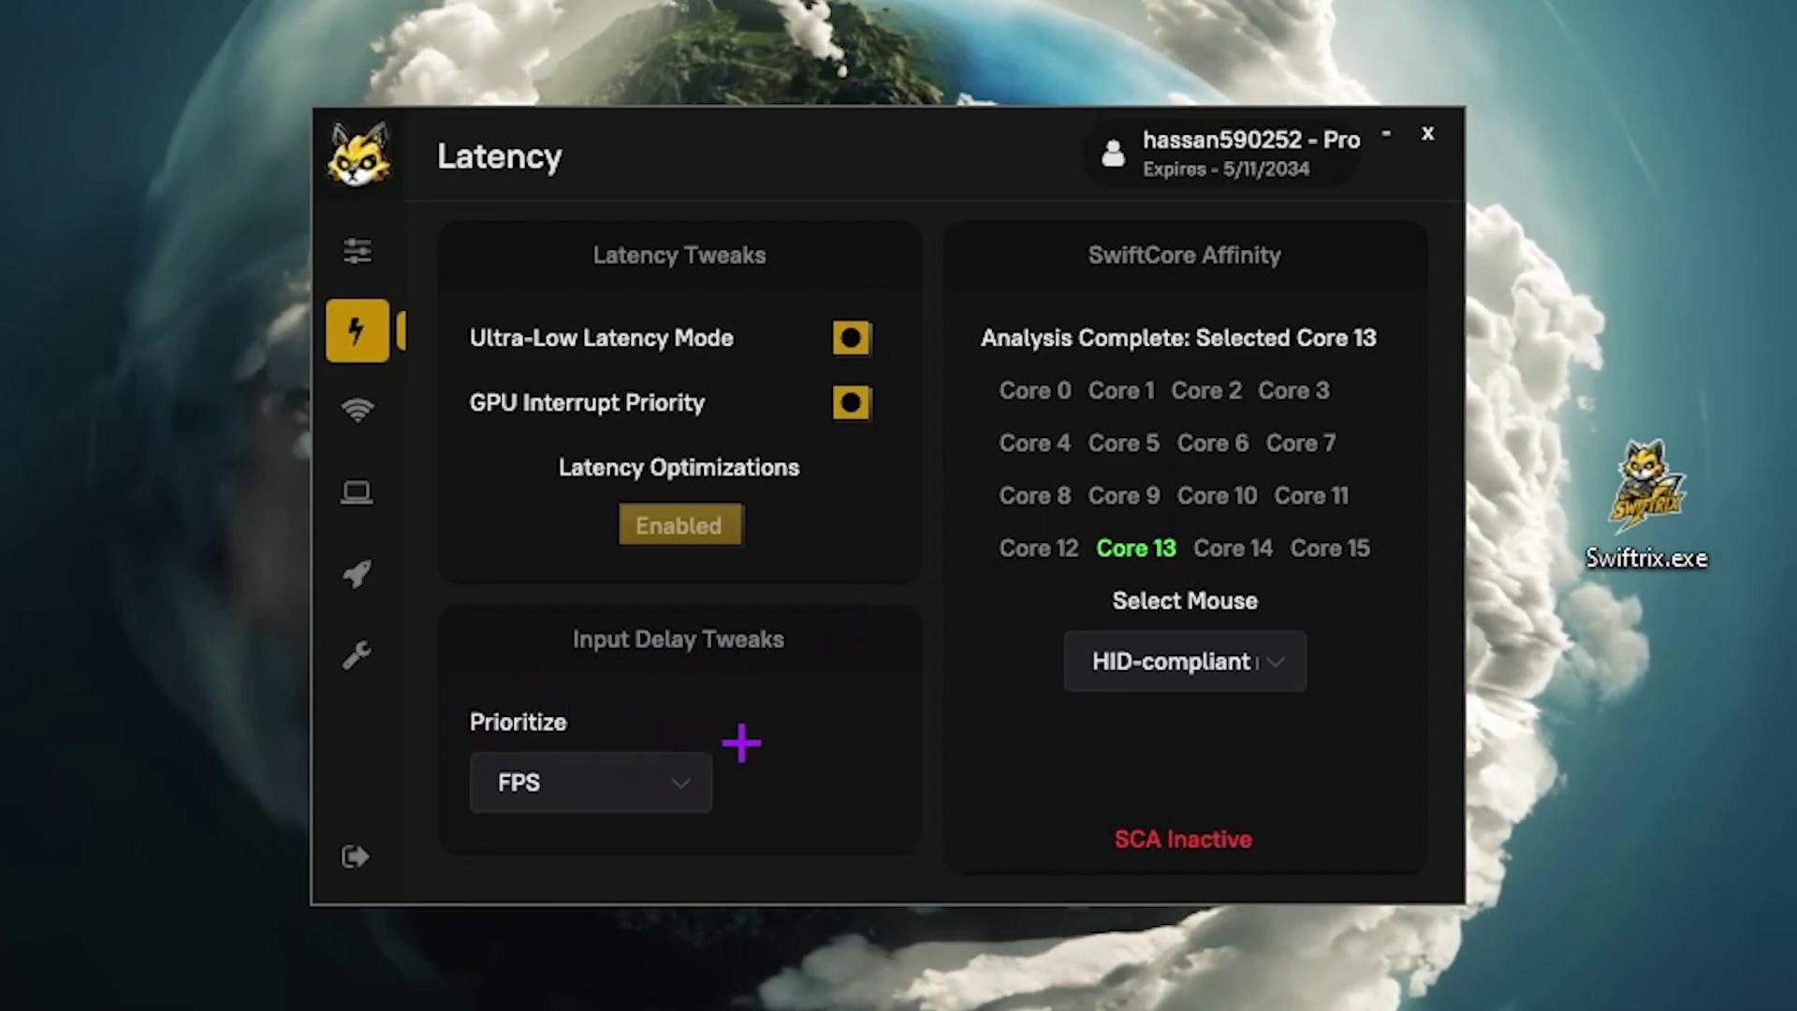
pyautogui.click(646, 784)
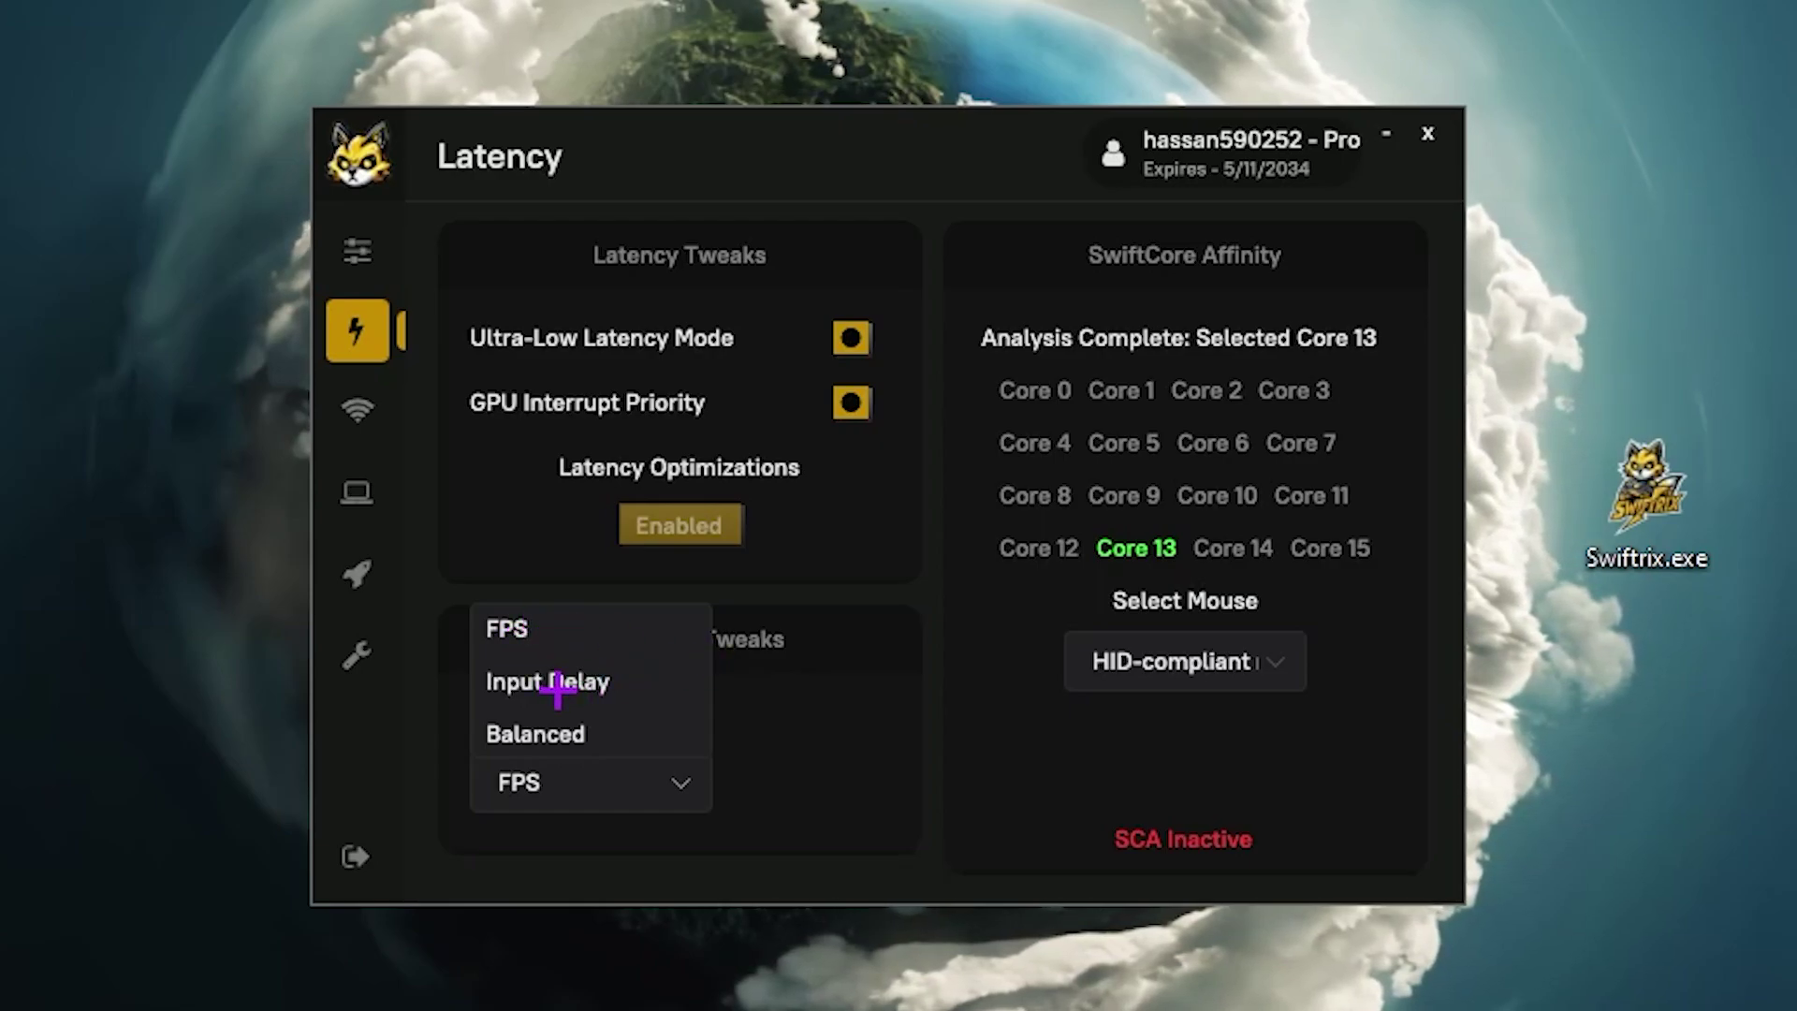
# Keep FPS prioritized, assign SwiftCore Affinity to the first HID-compliant mouse, and go to the Network page.
pyautogui.click(531, 625)
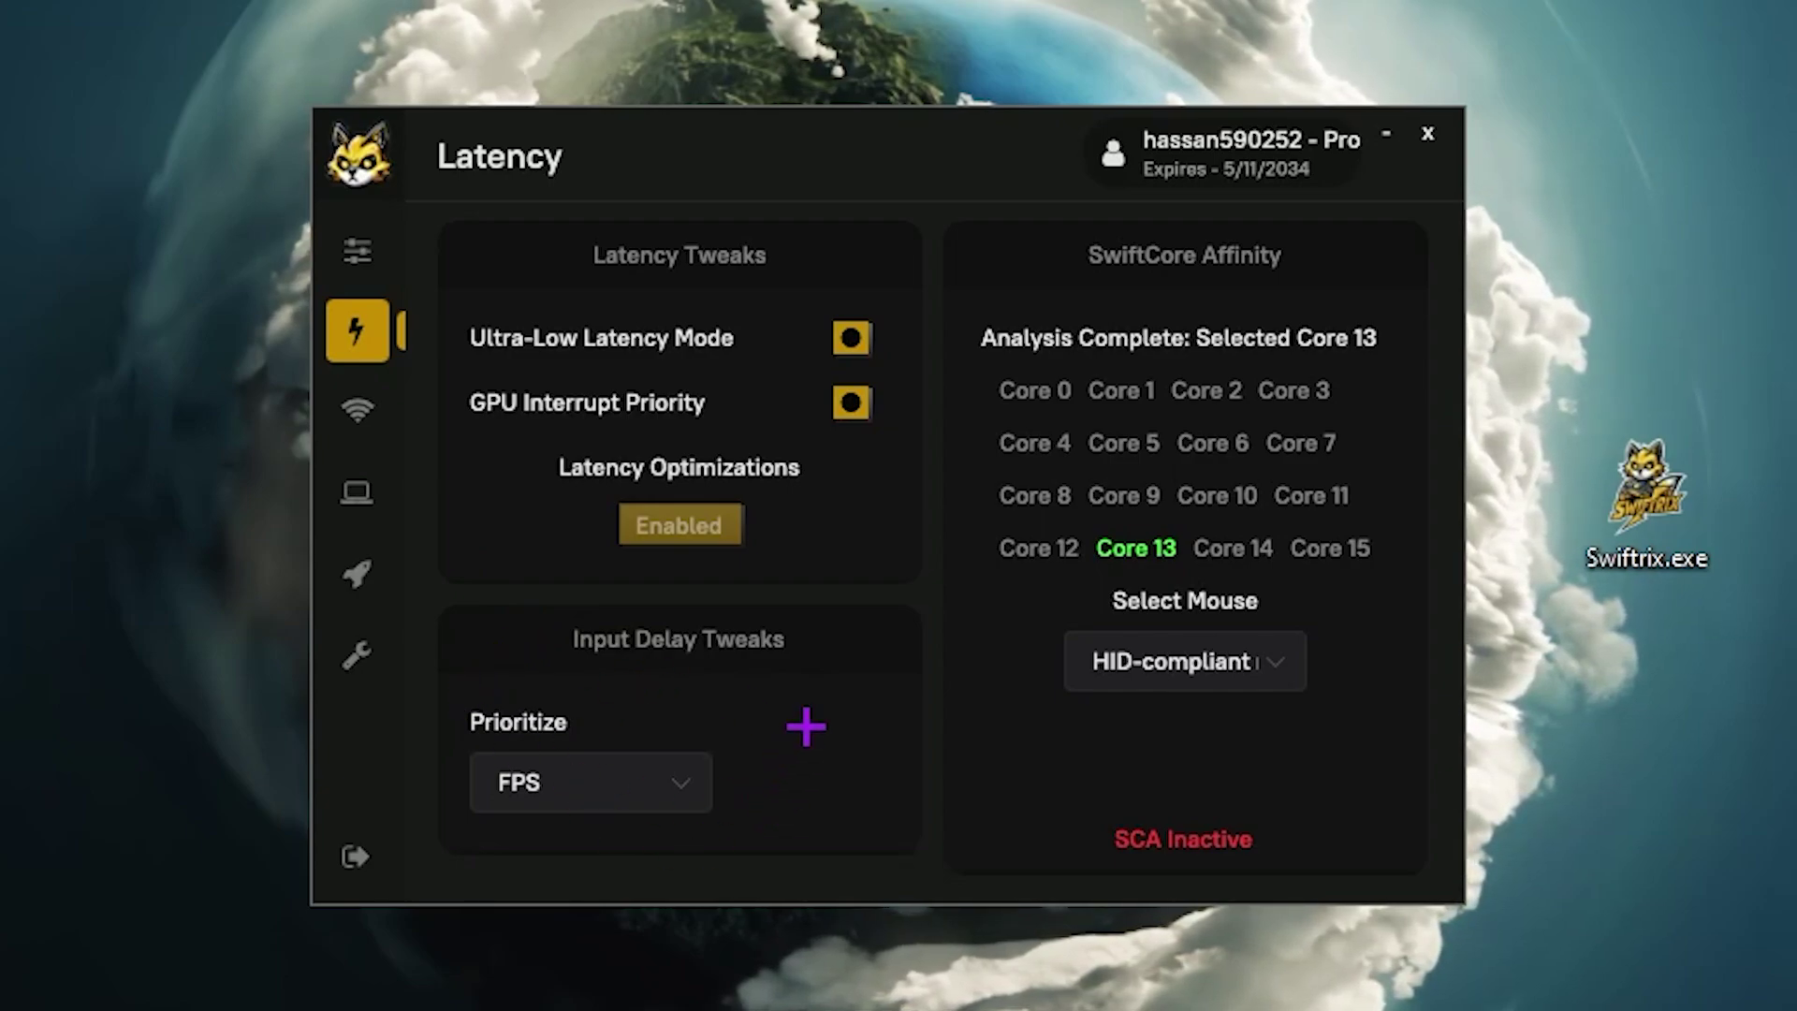
pyautogui.click(1292, 655)
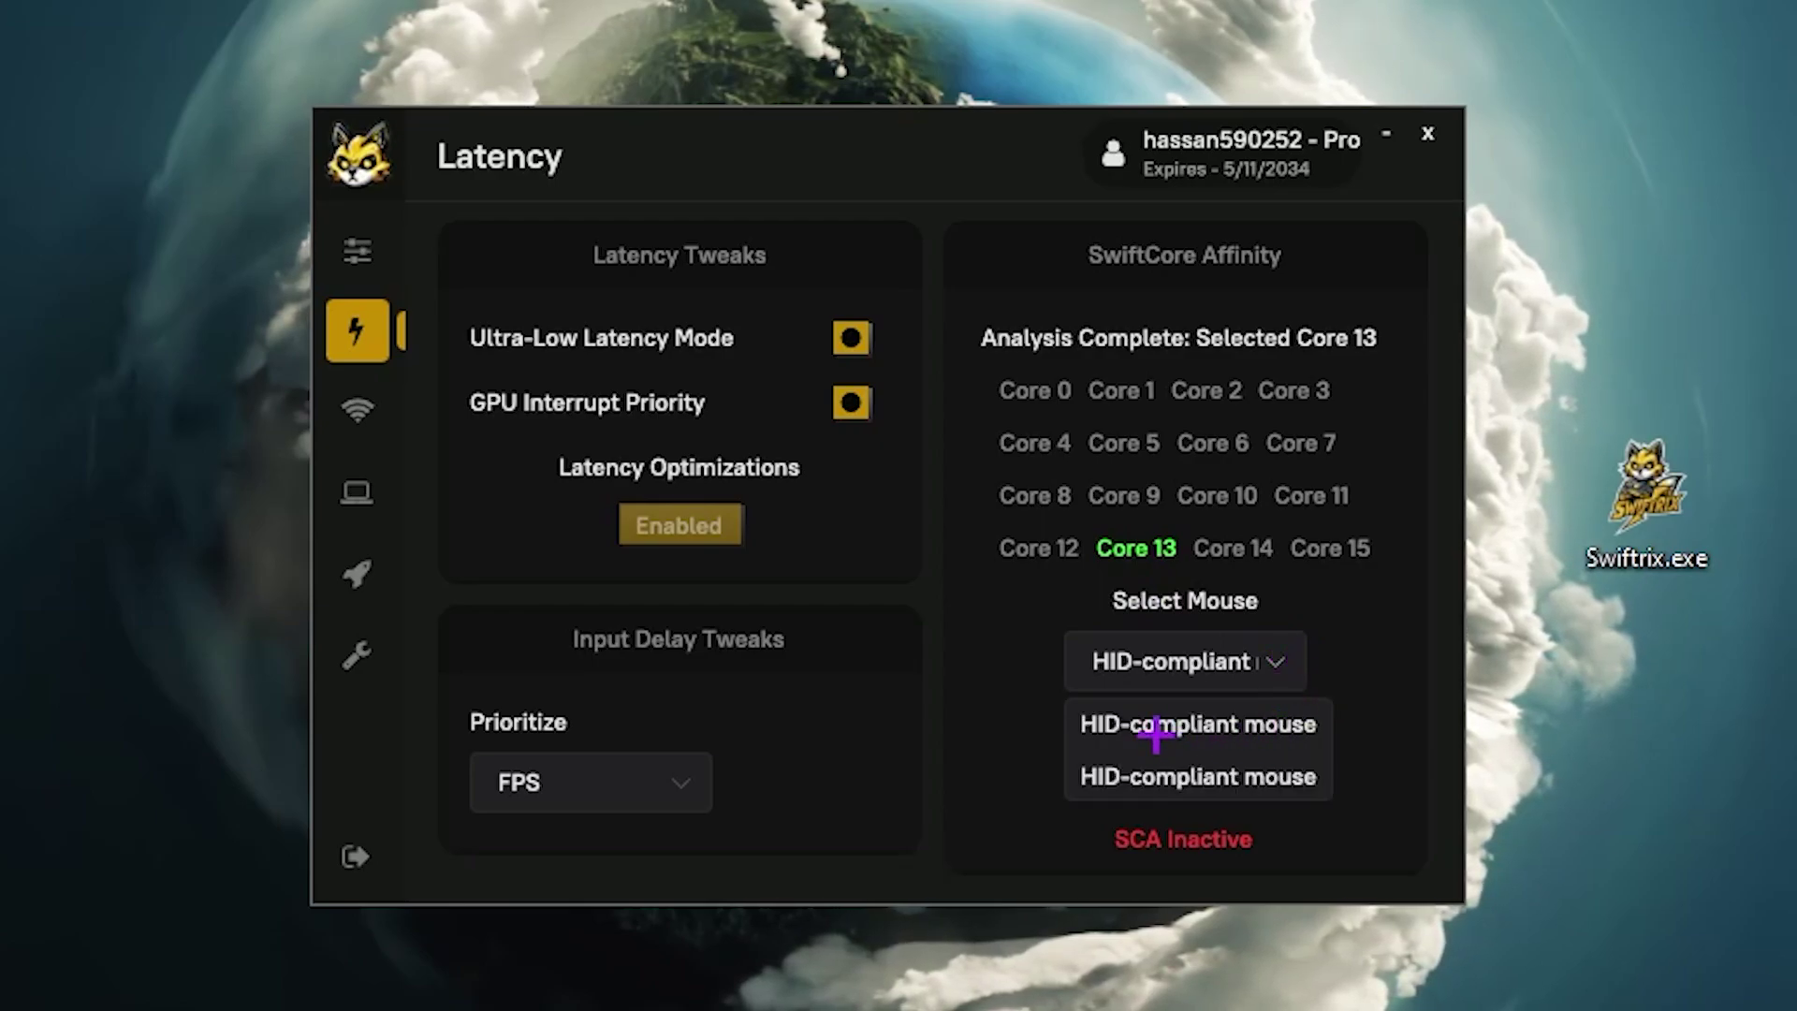
pyautogui.click(1192, 729)
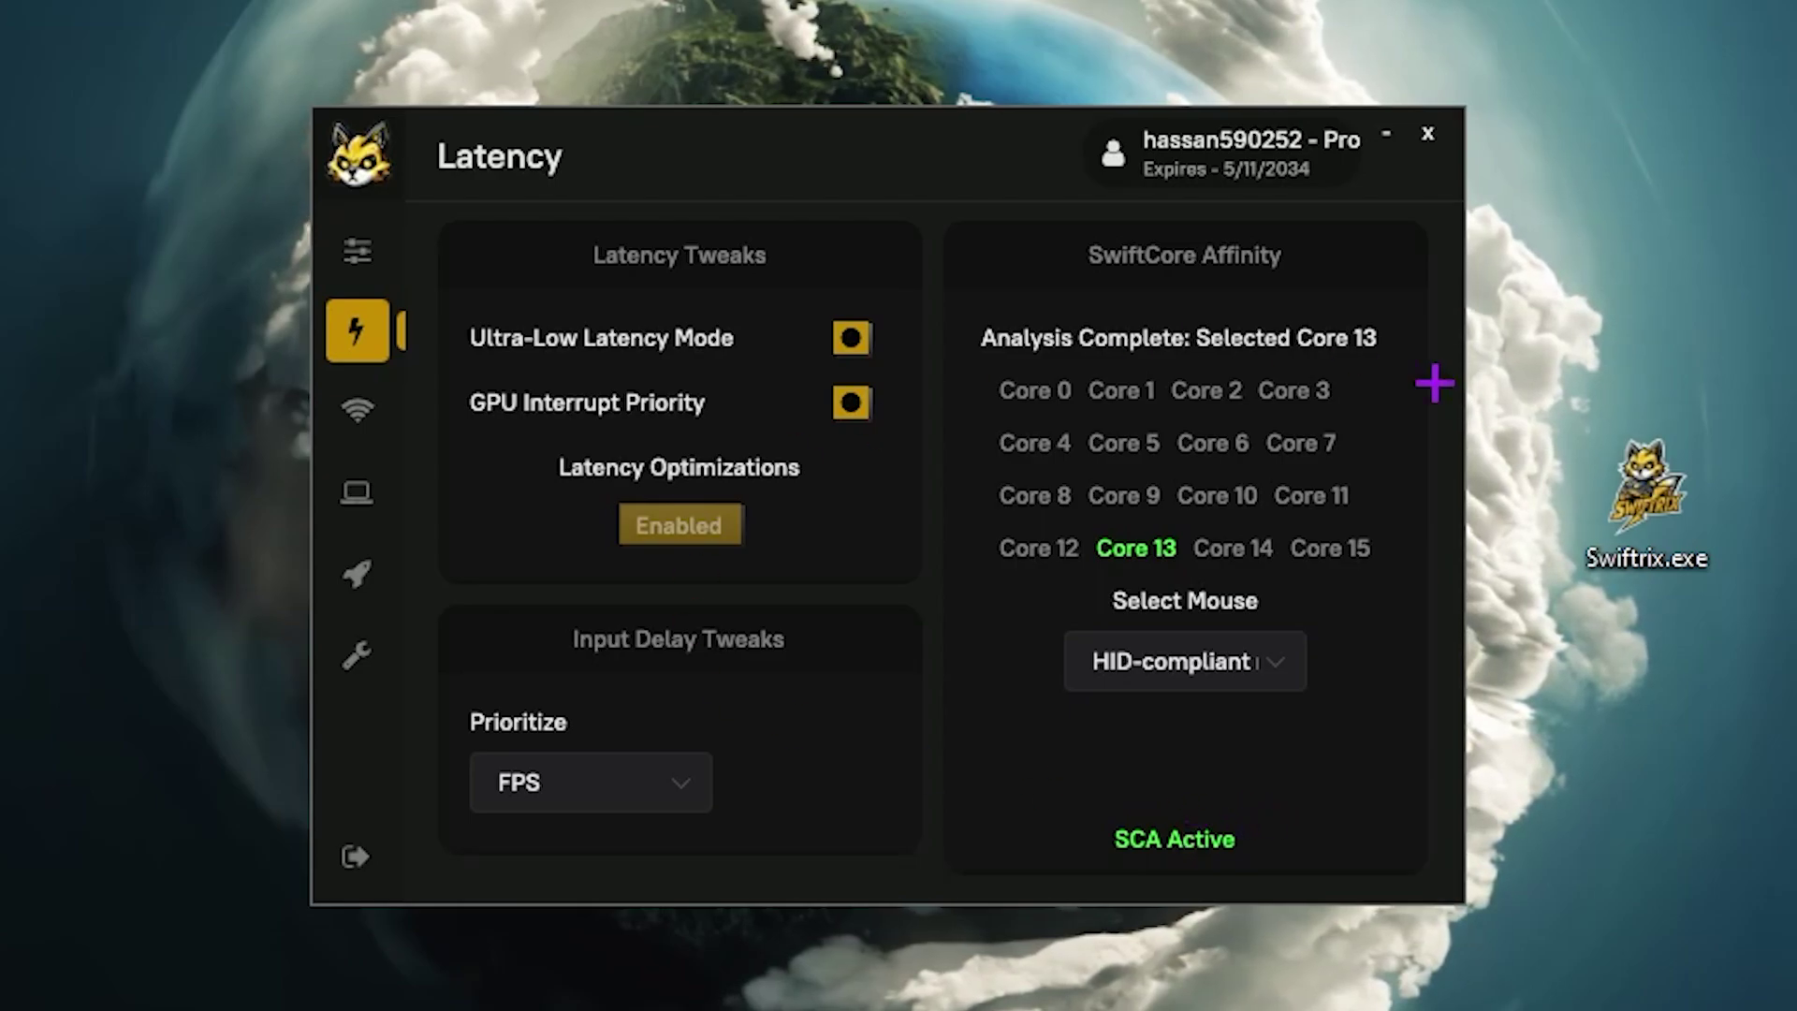
pyautogui.click(339, 410)
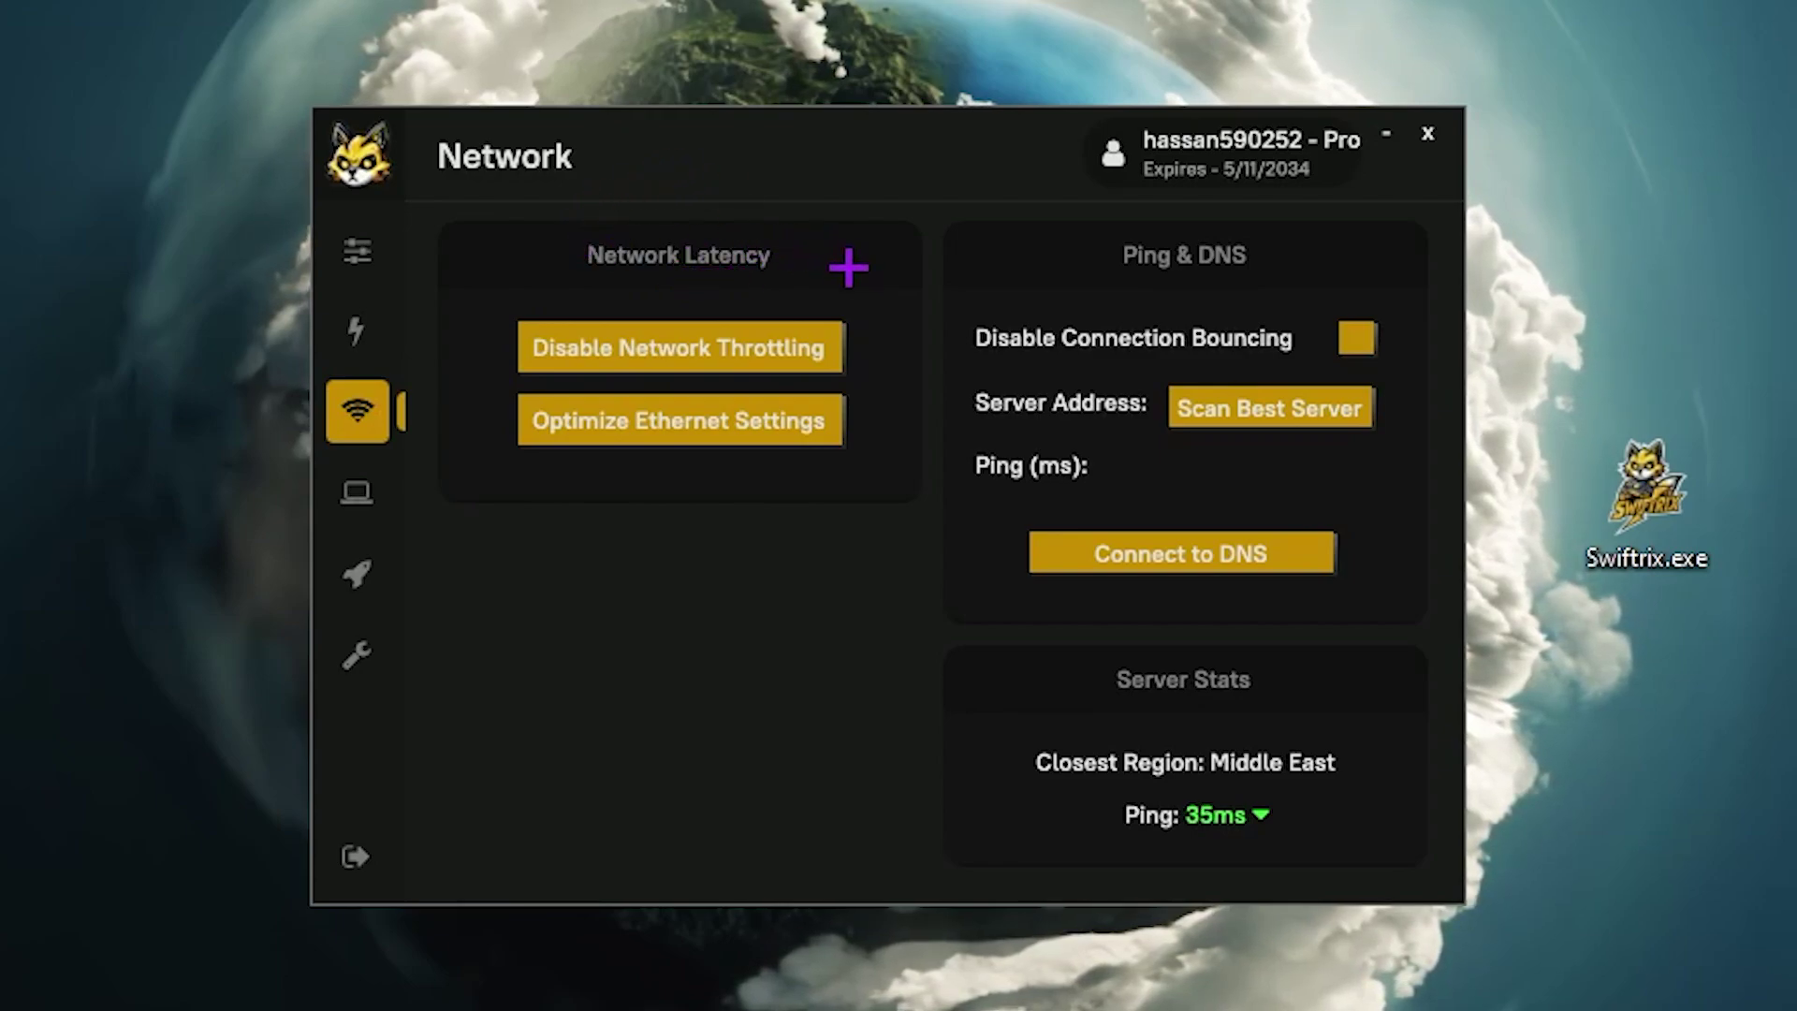
# Disable network throttling and connection bouncing, and optimize the Ethernet settings.
pyautogui.click(807, 352)
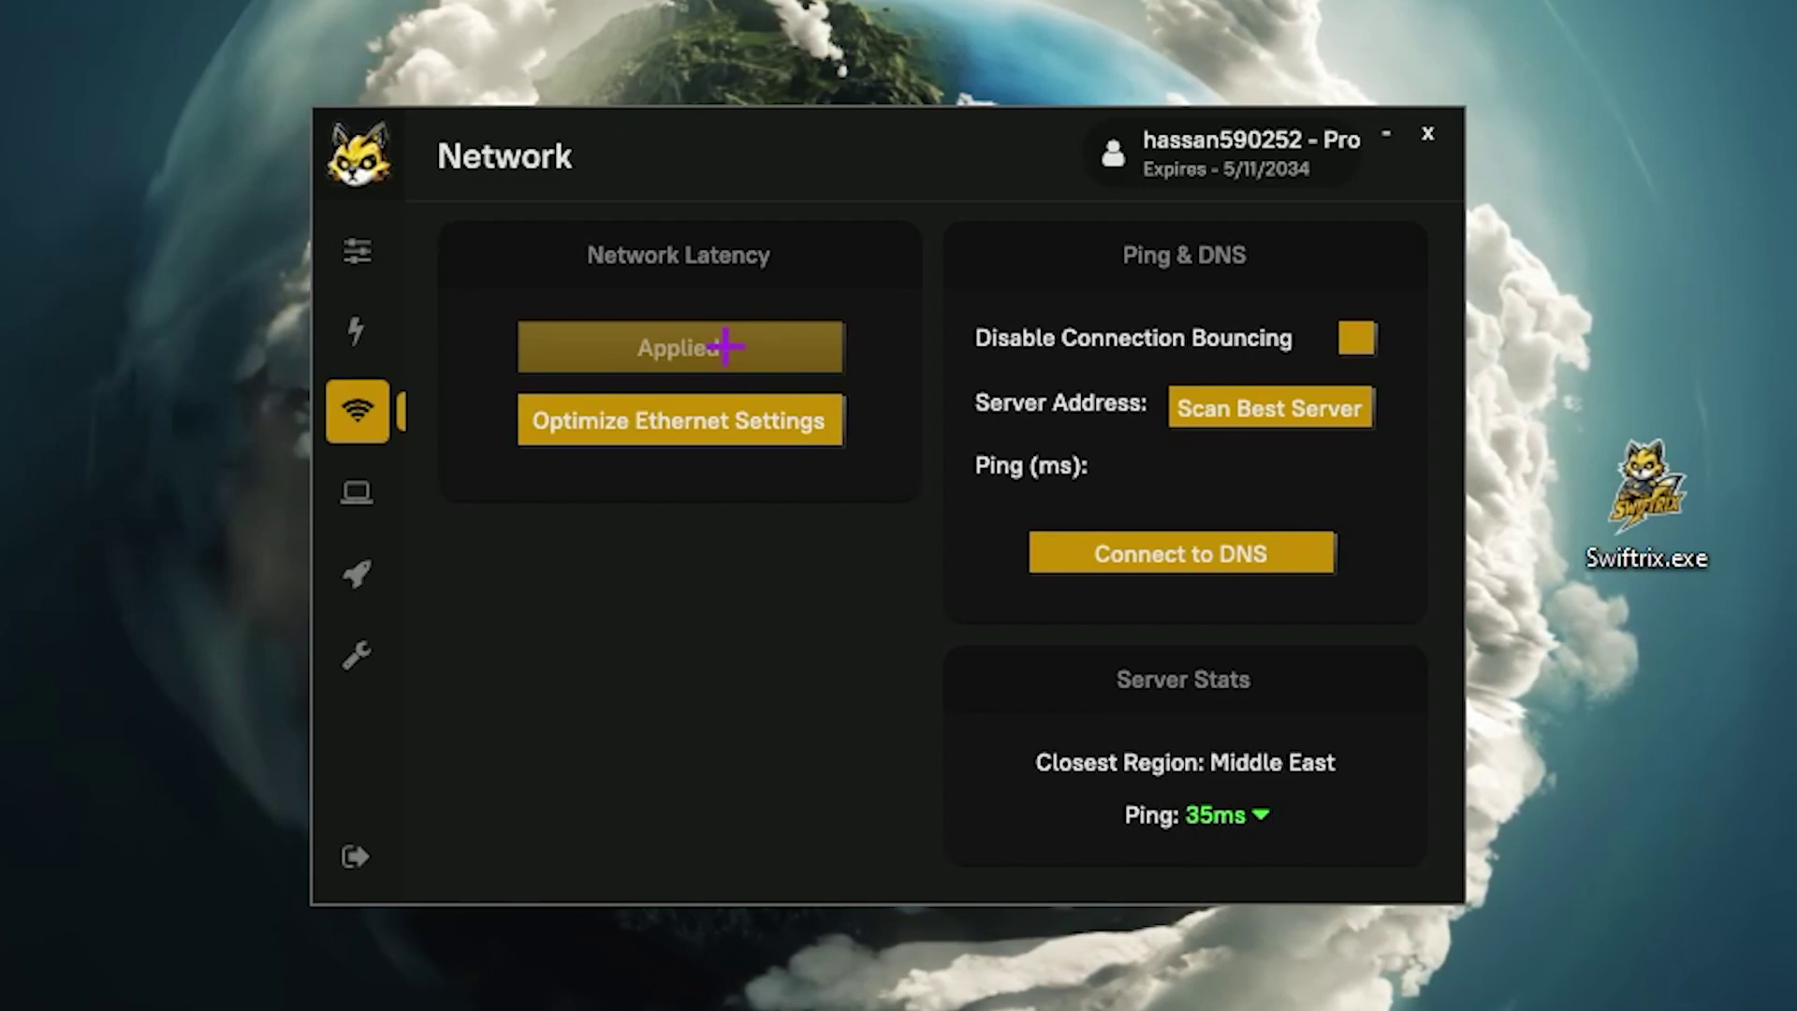
pyautogui.click(691, 421)
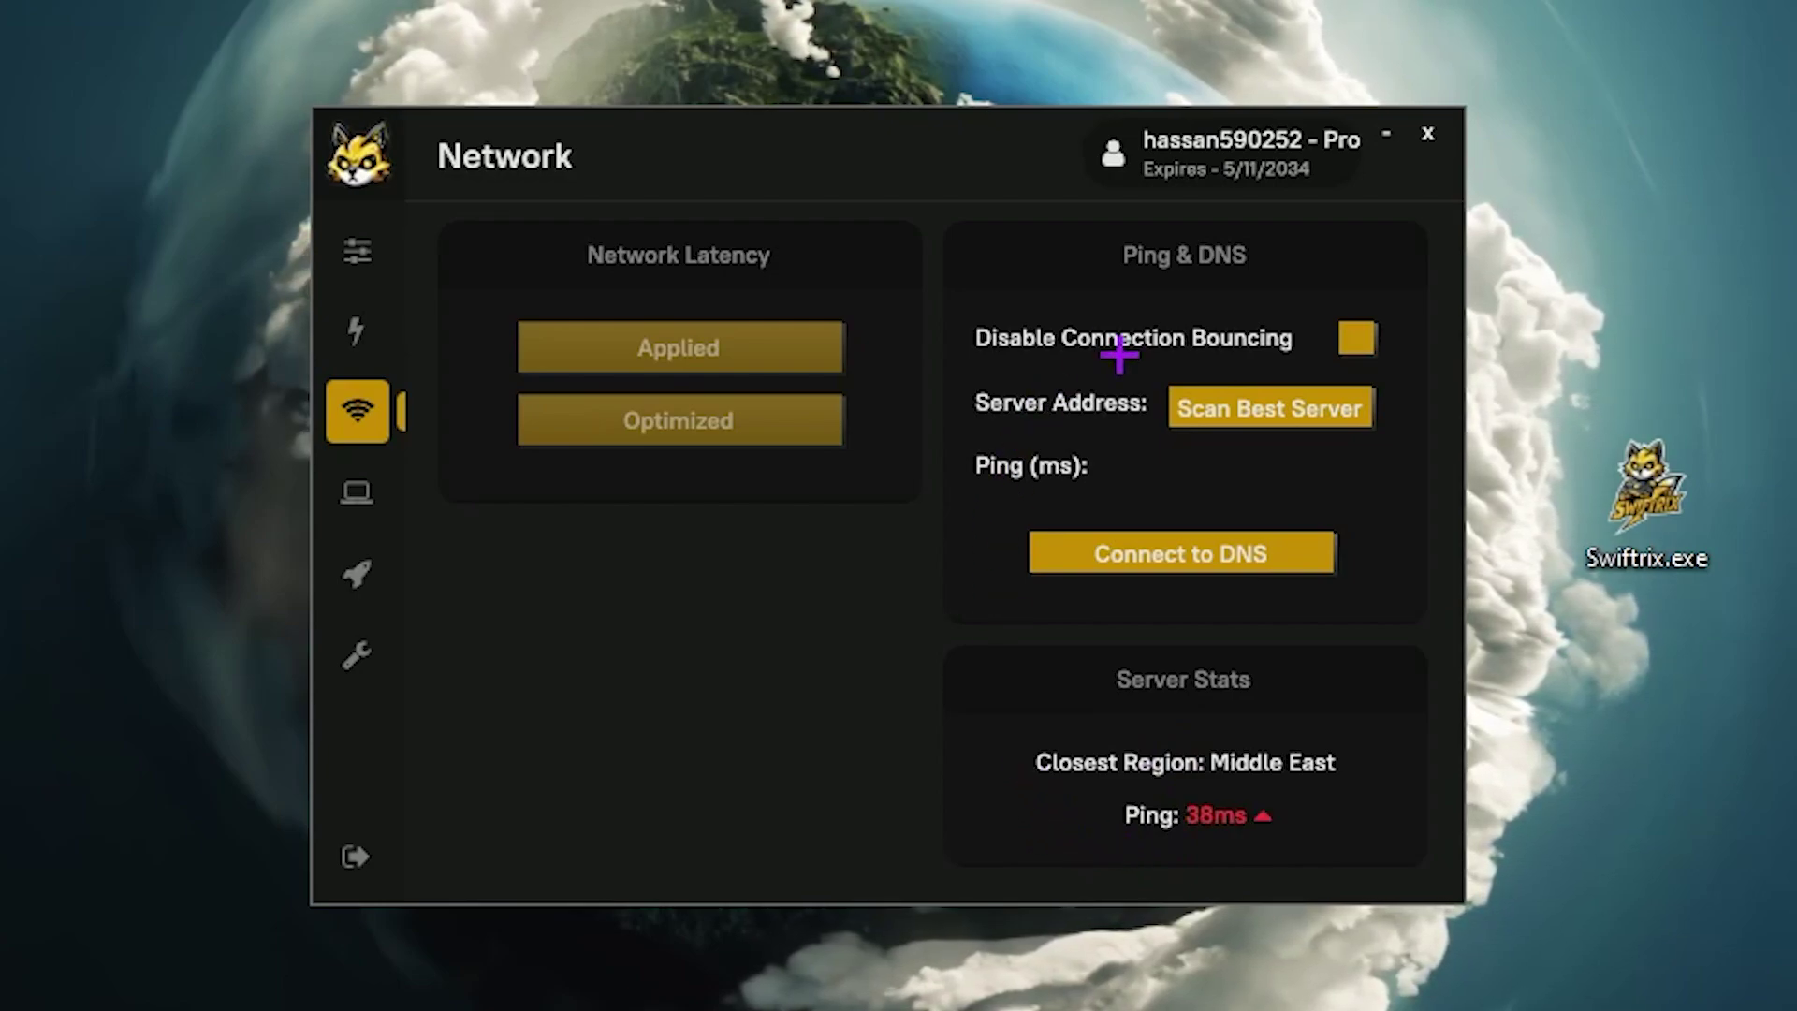
pyautogui.click(1356, 338)
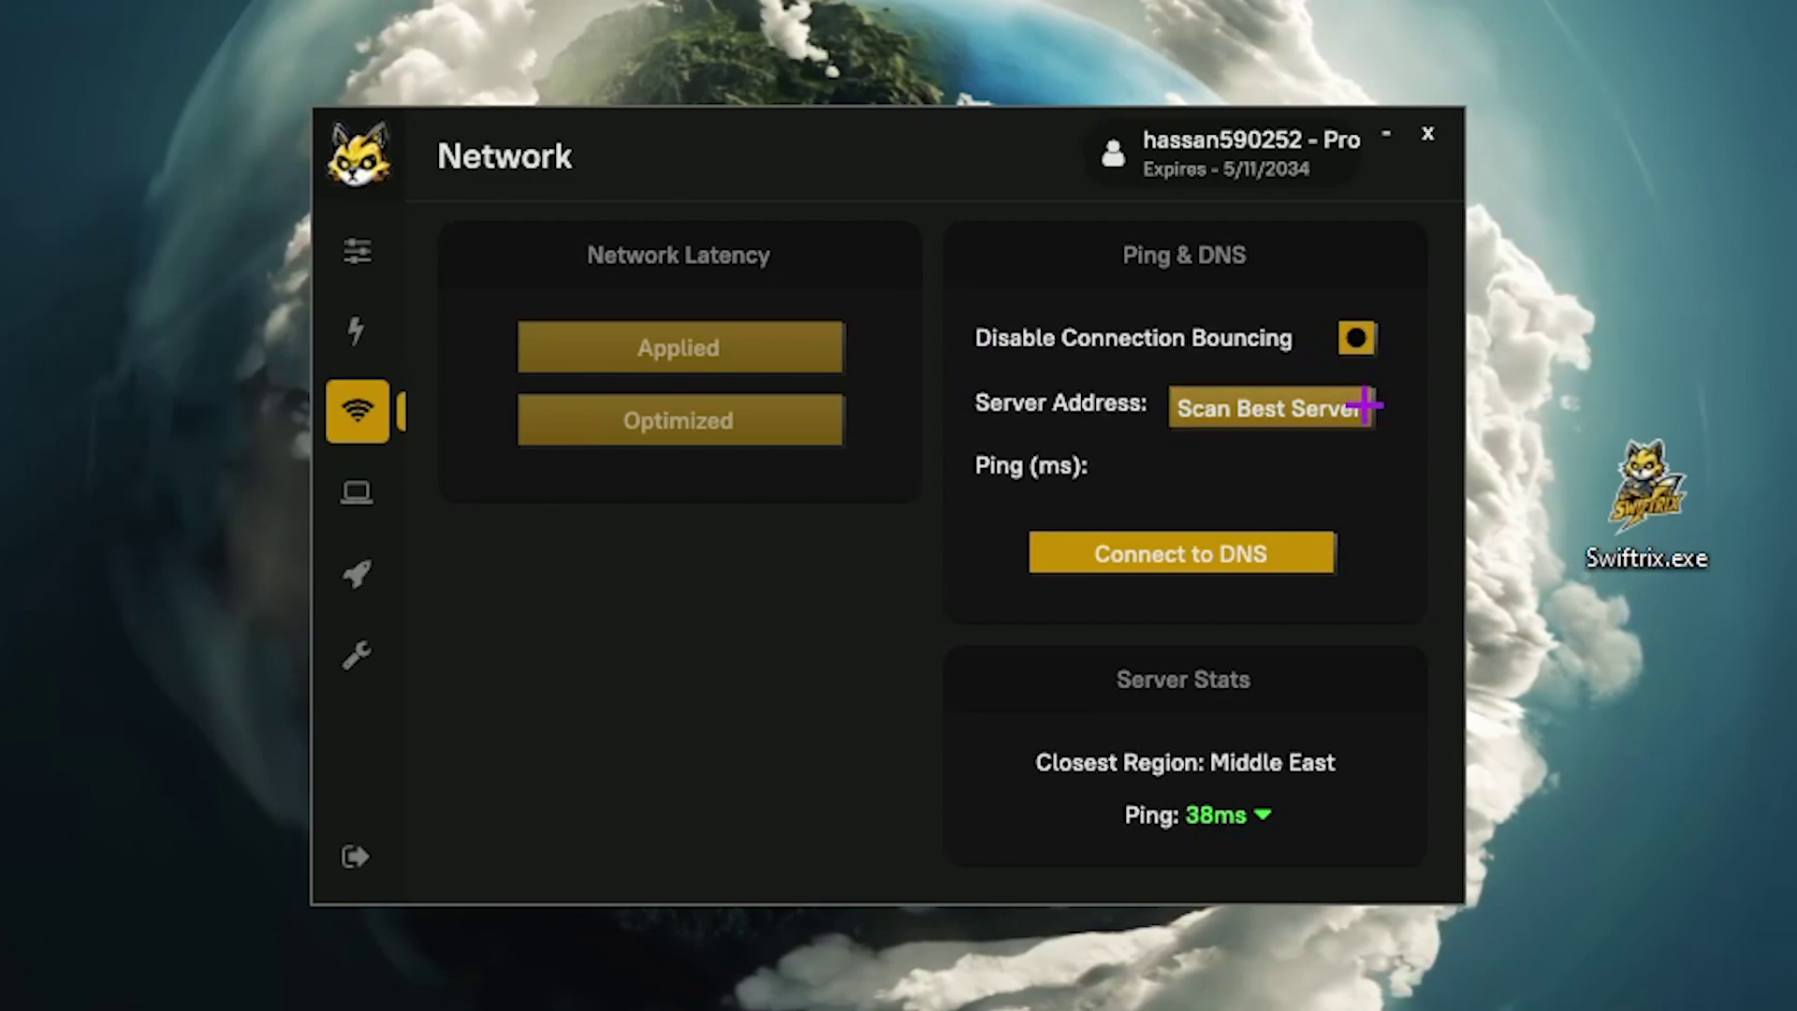
# Scan for the best DNS server and connect to 1.0.0.1 at 18 ms.
pyautogui.click(1282, 420)
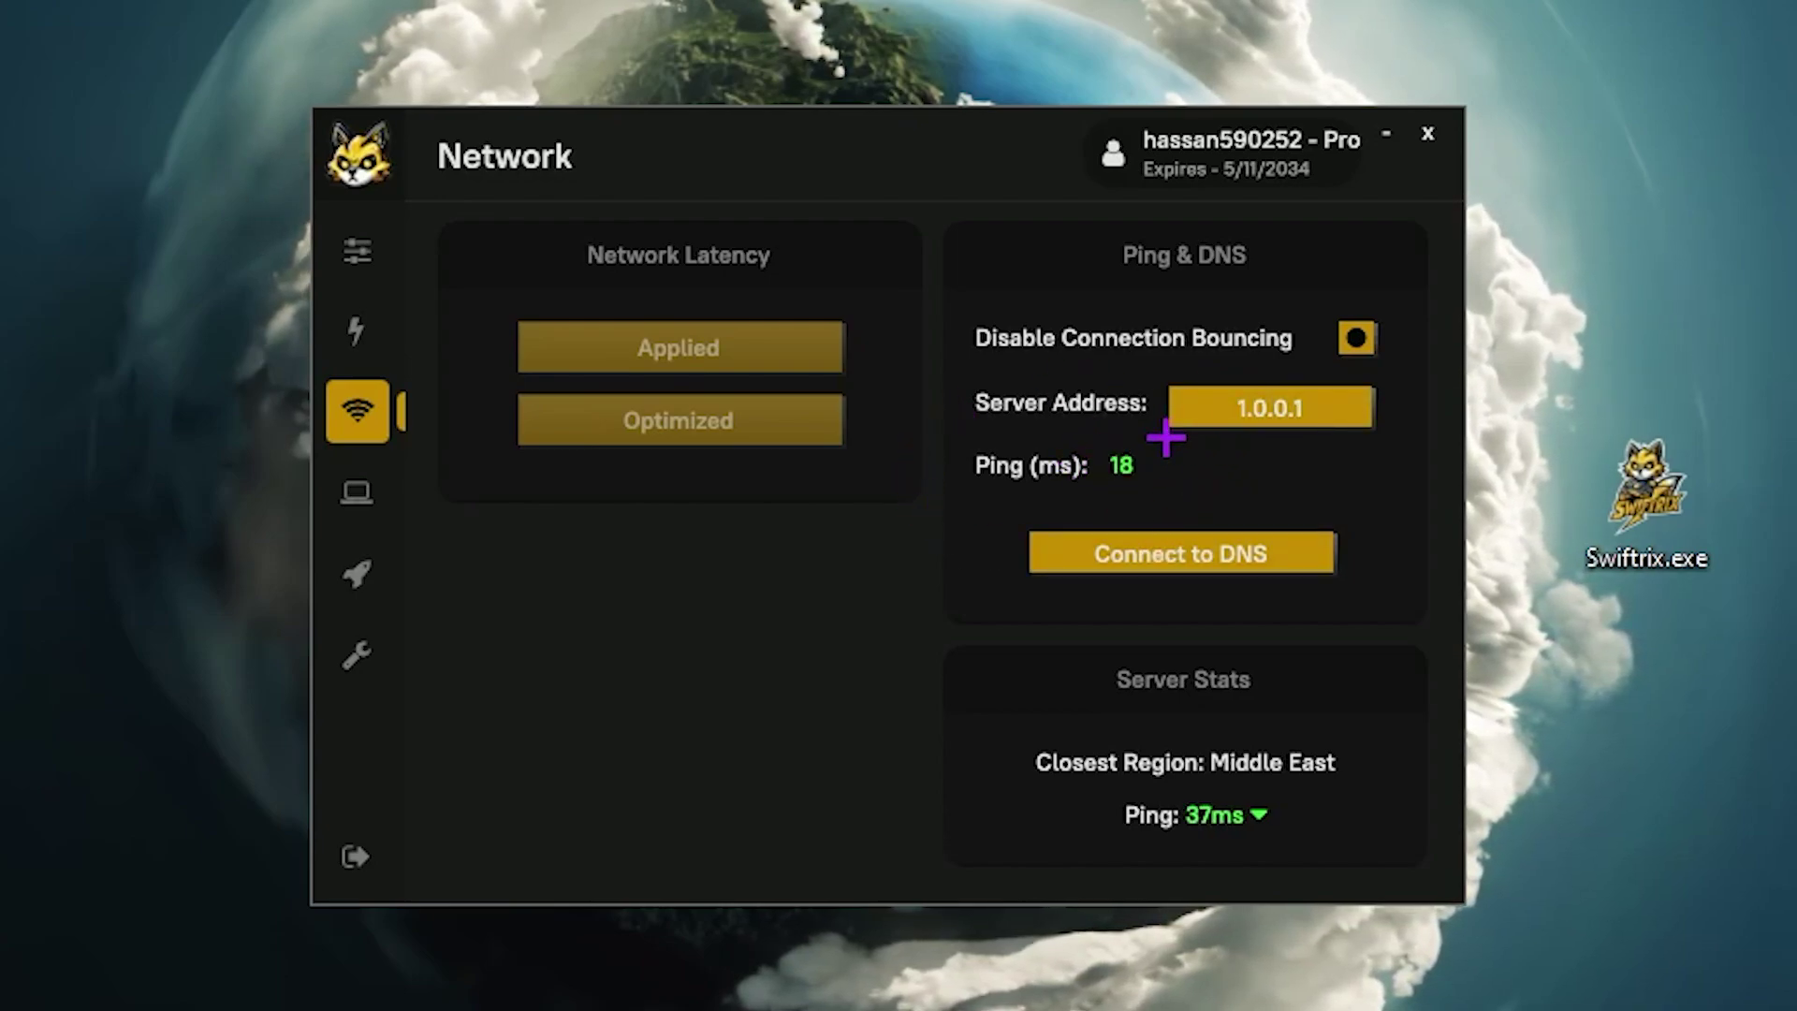
pyautogui.click(1175, 559)
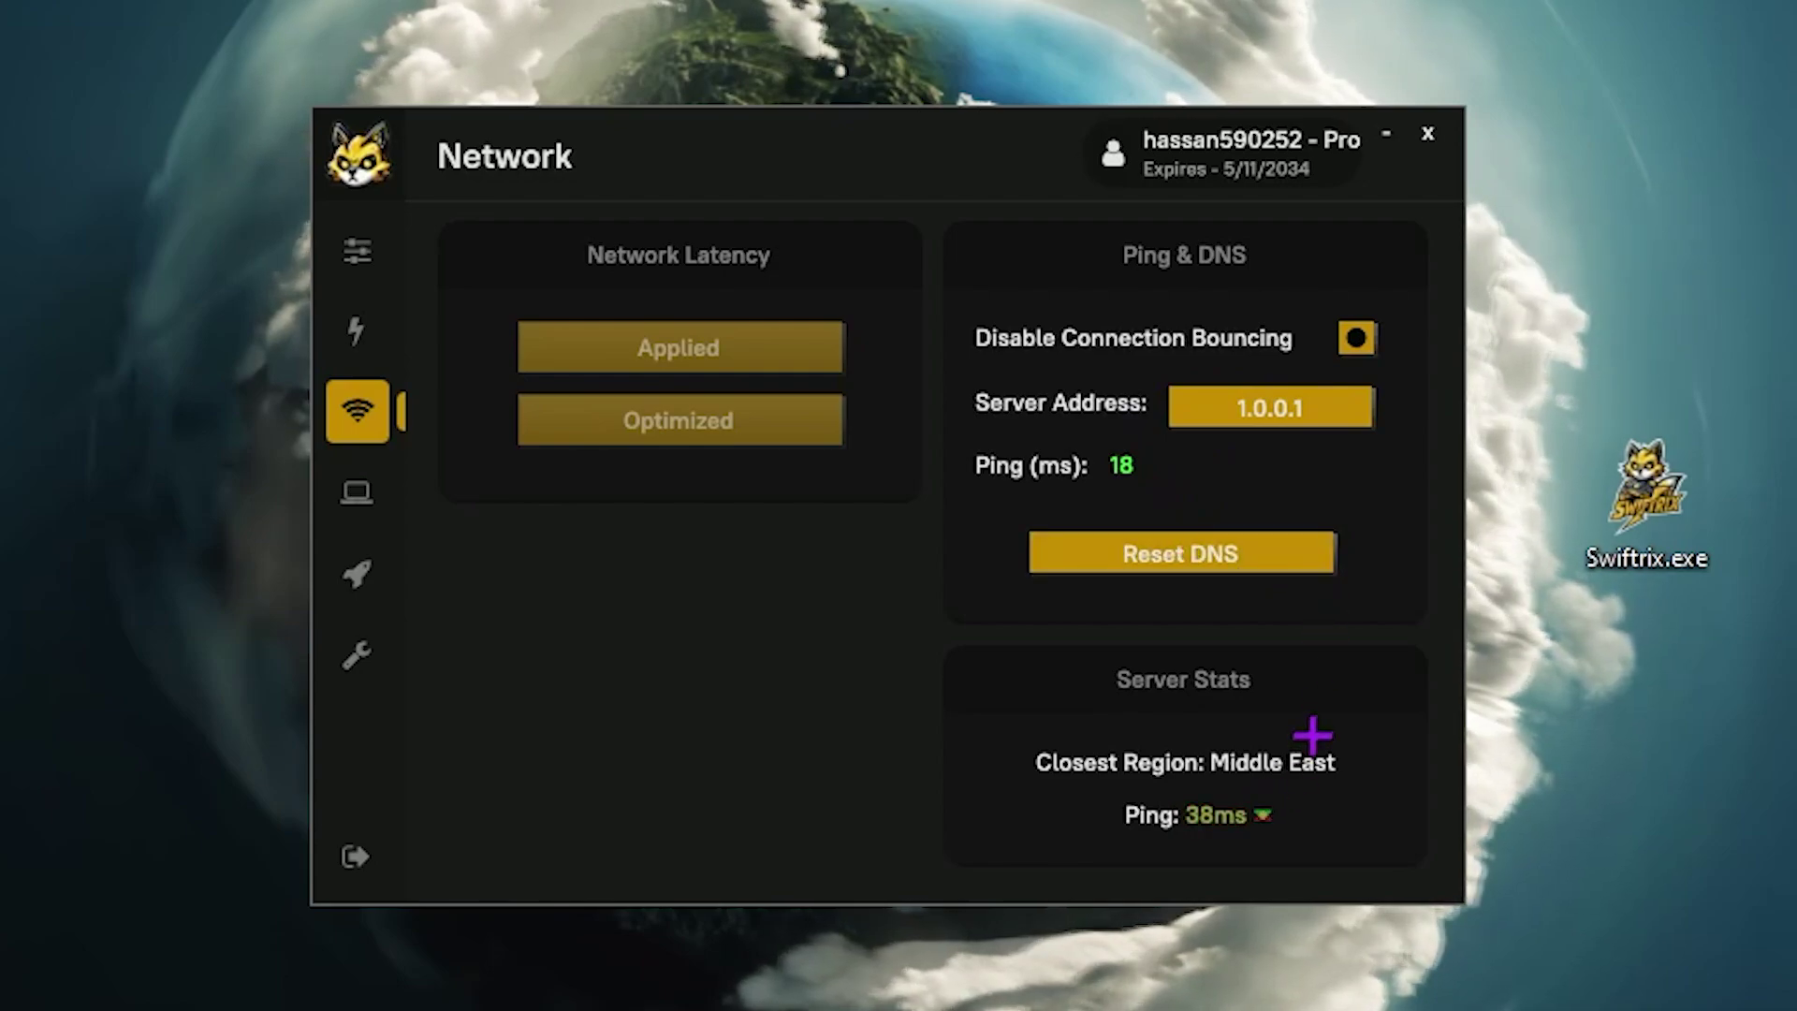
pyautogui.click(351, 487)
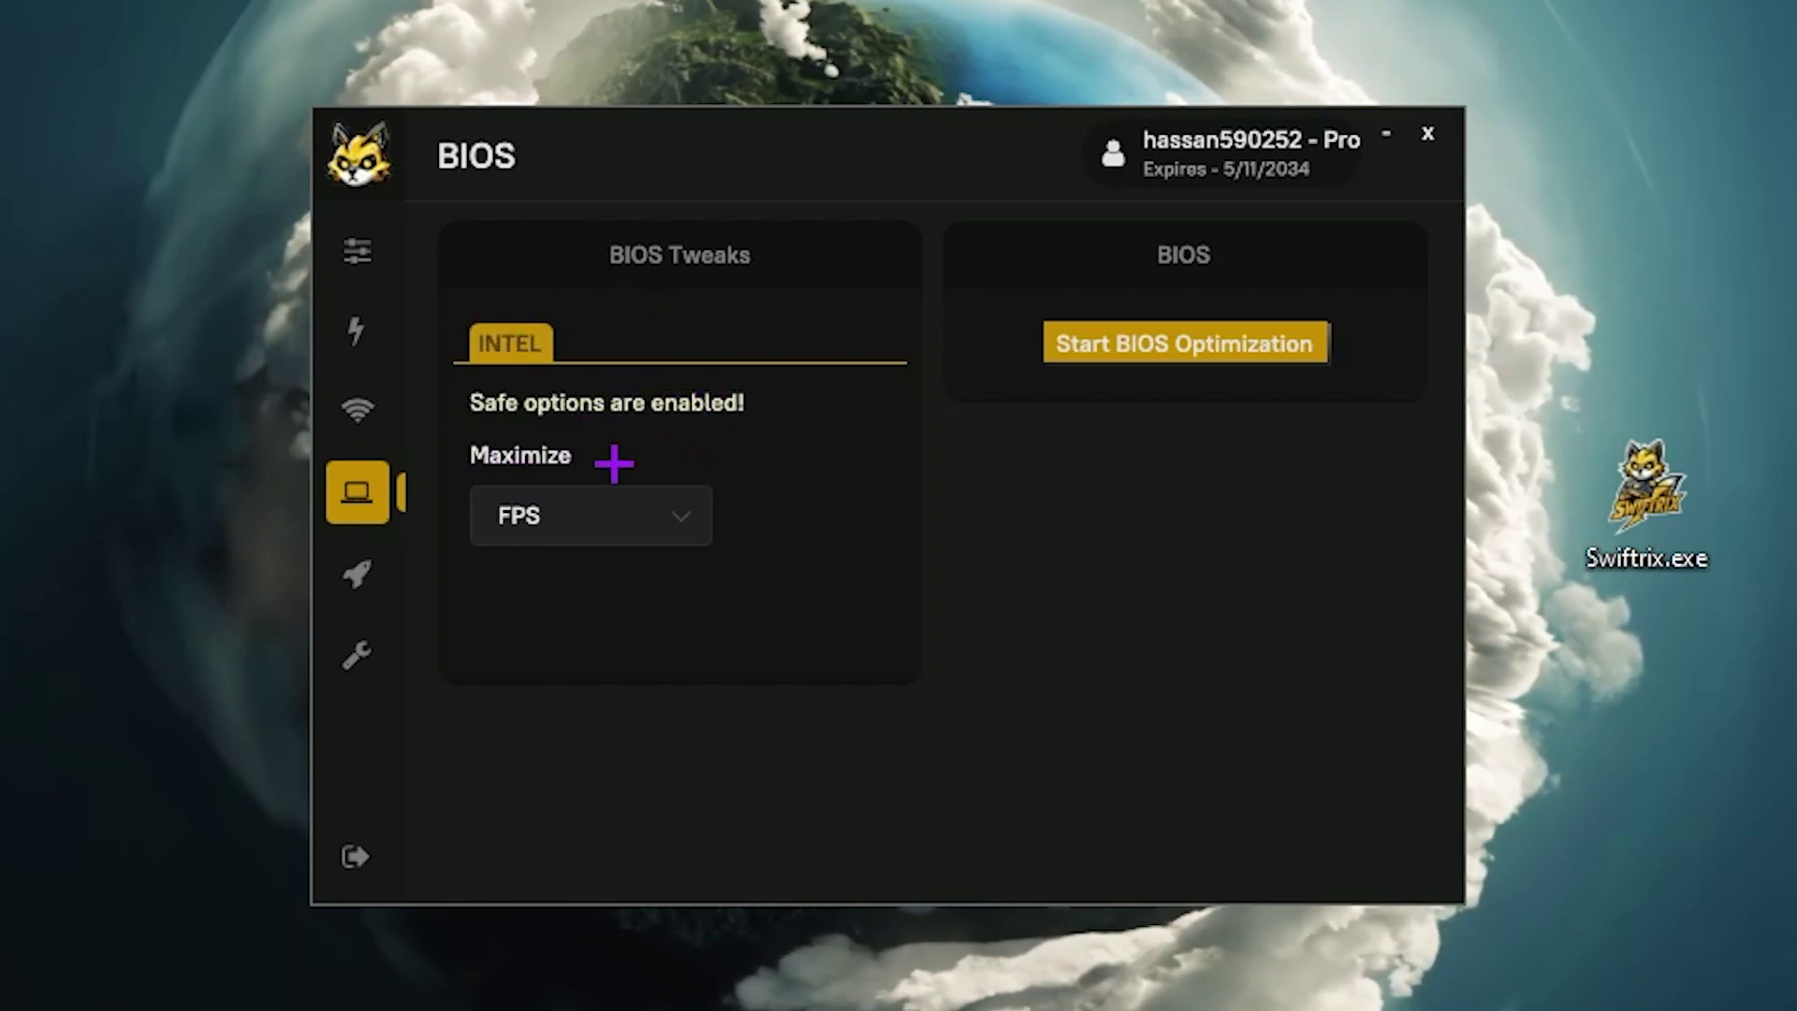
# Run the BIOS optimization with Maximize set to FPS, then go to the Experimental page.
pyautogui.click(663, 509)
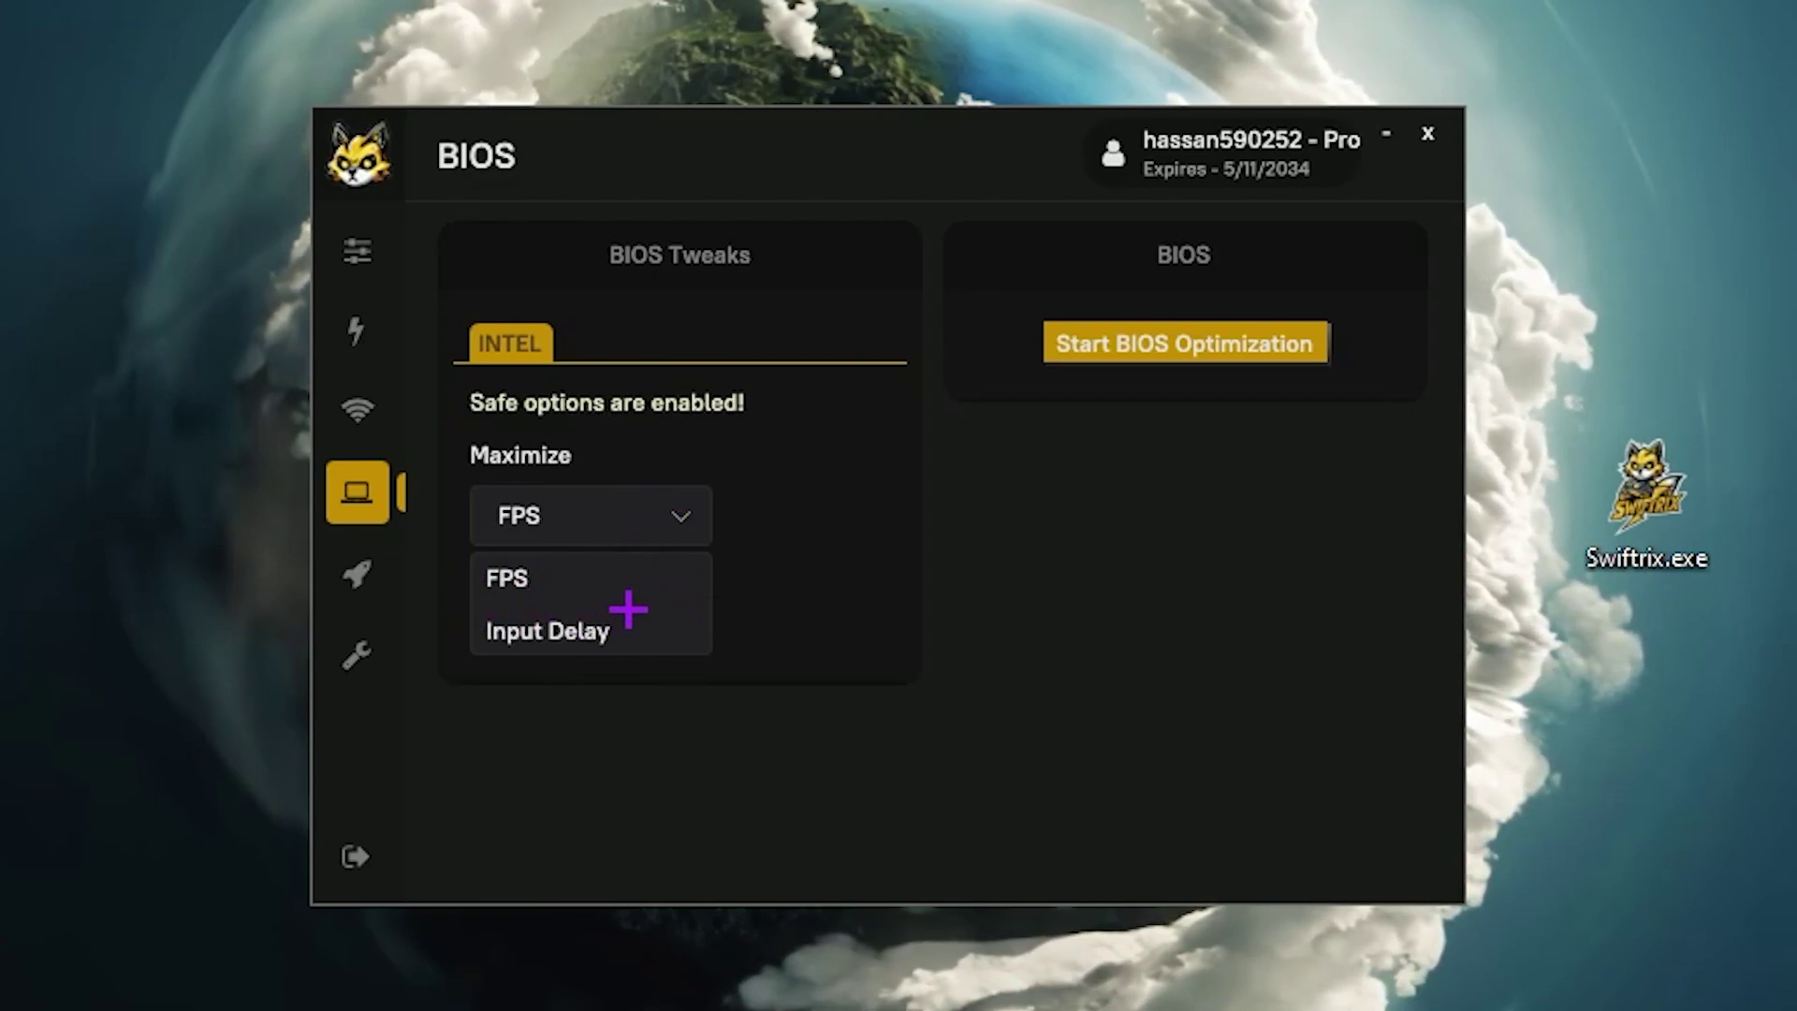
pyautogui.click(551, 587)
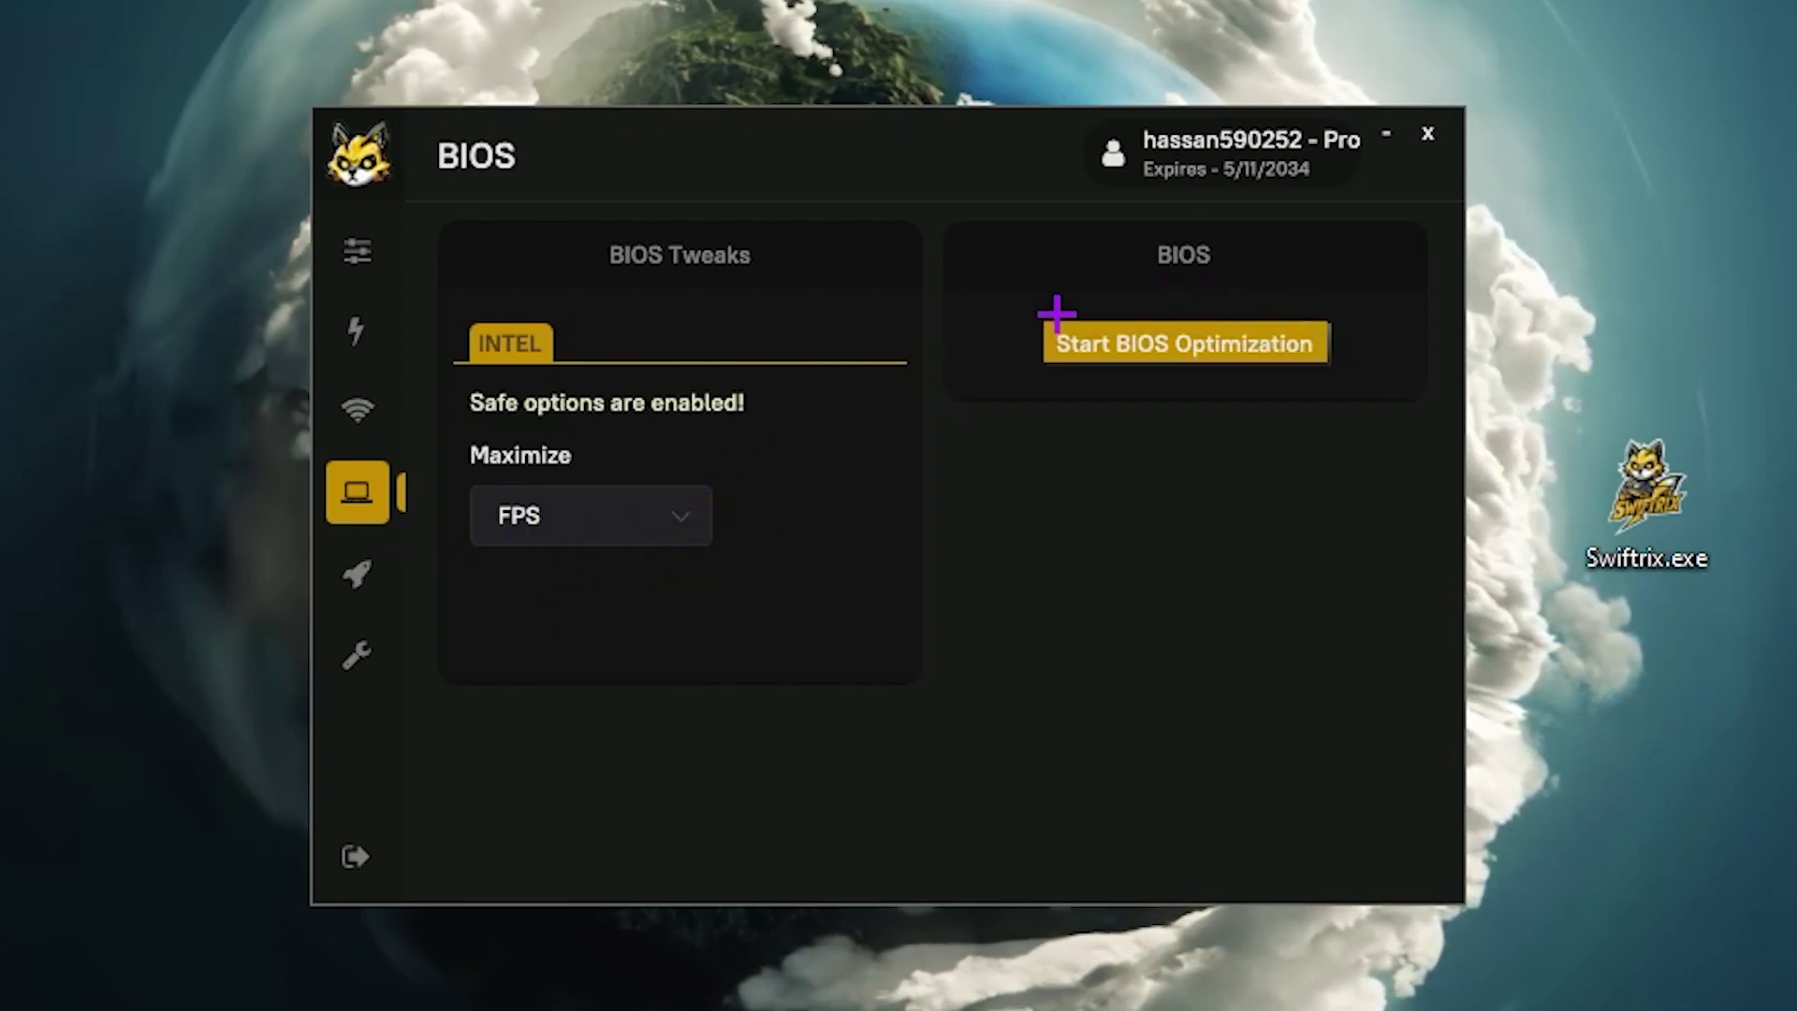
pyautogui.click(1175, 343)
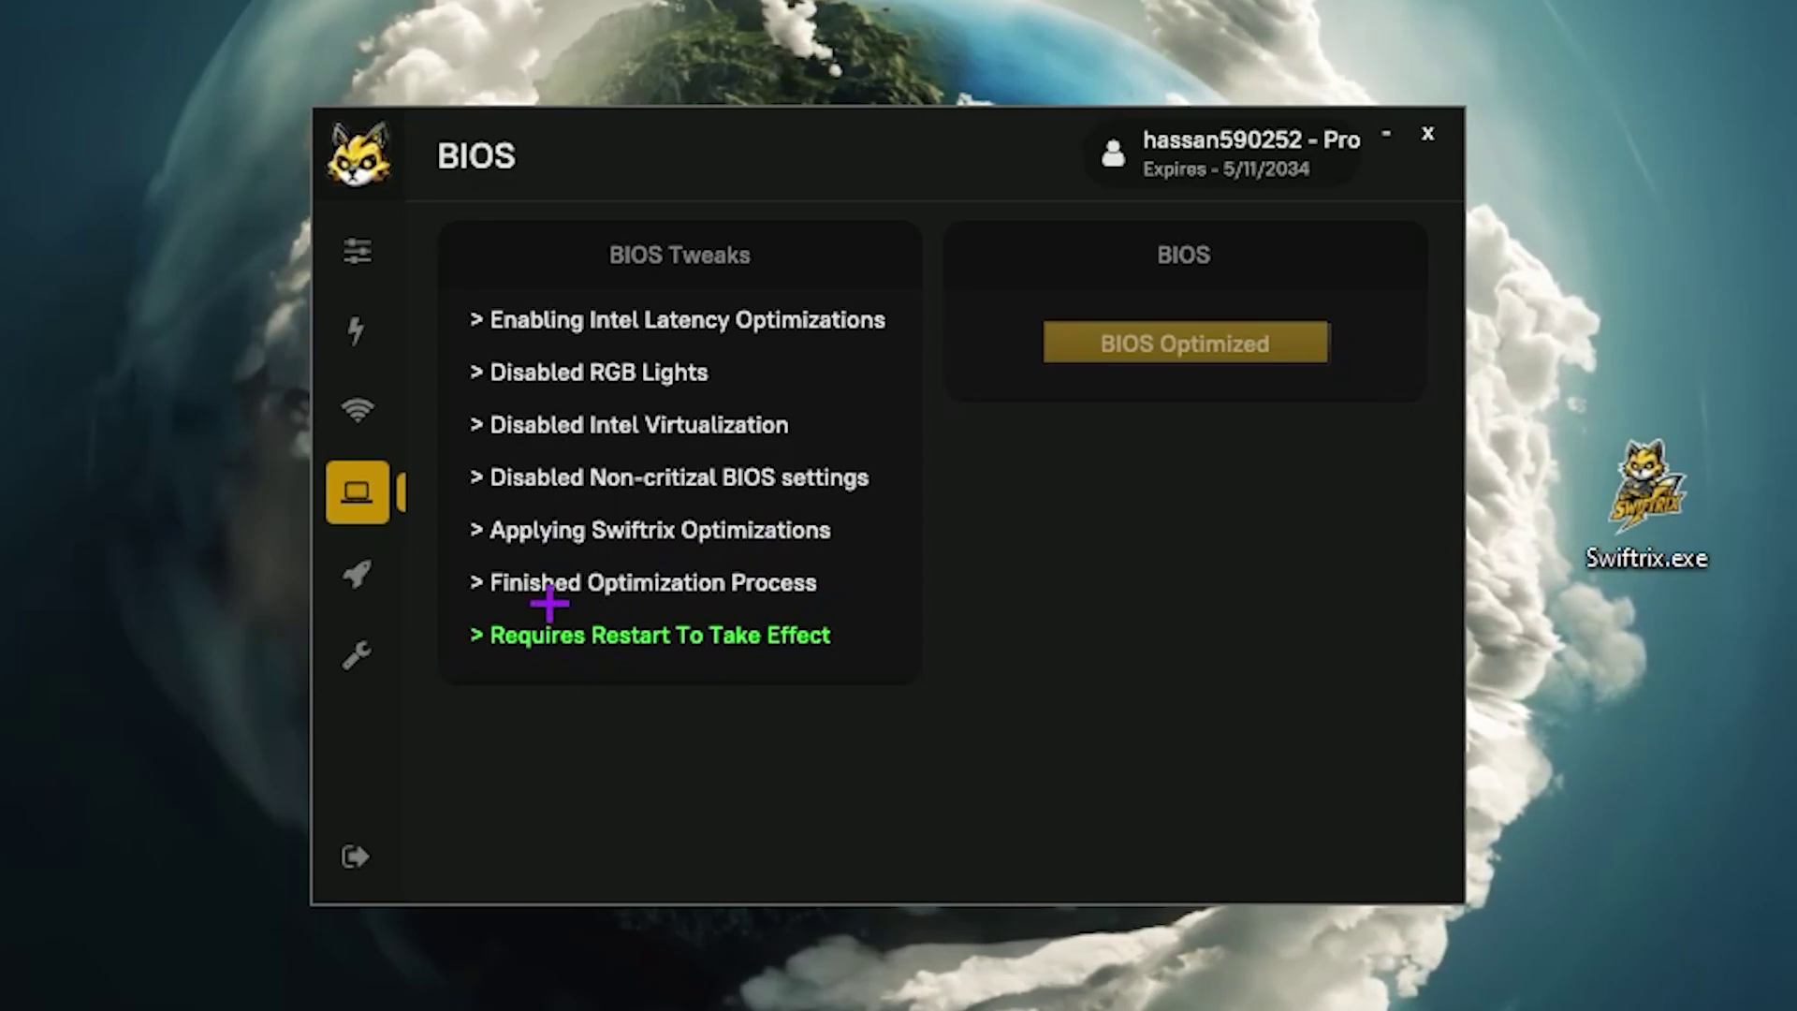
pyautogui.click(358, 586)
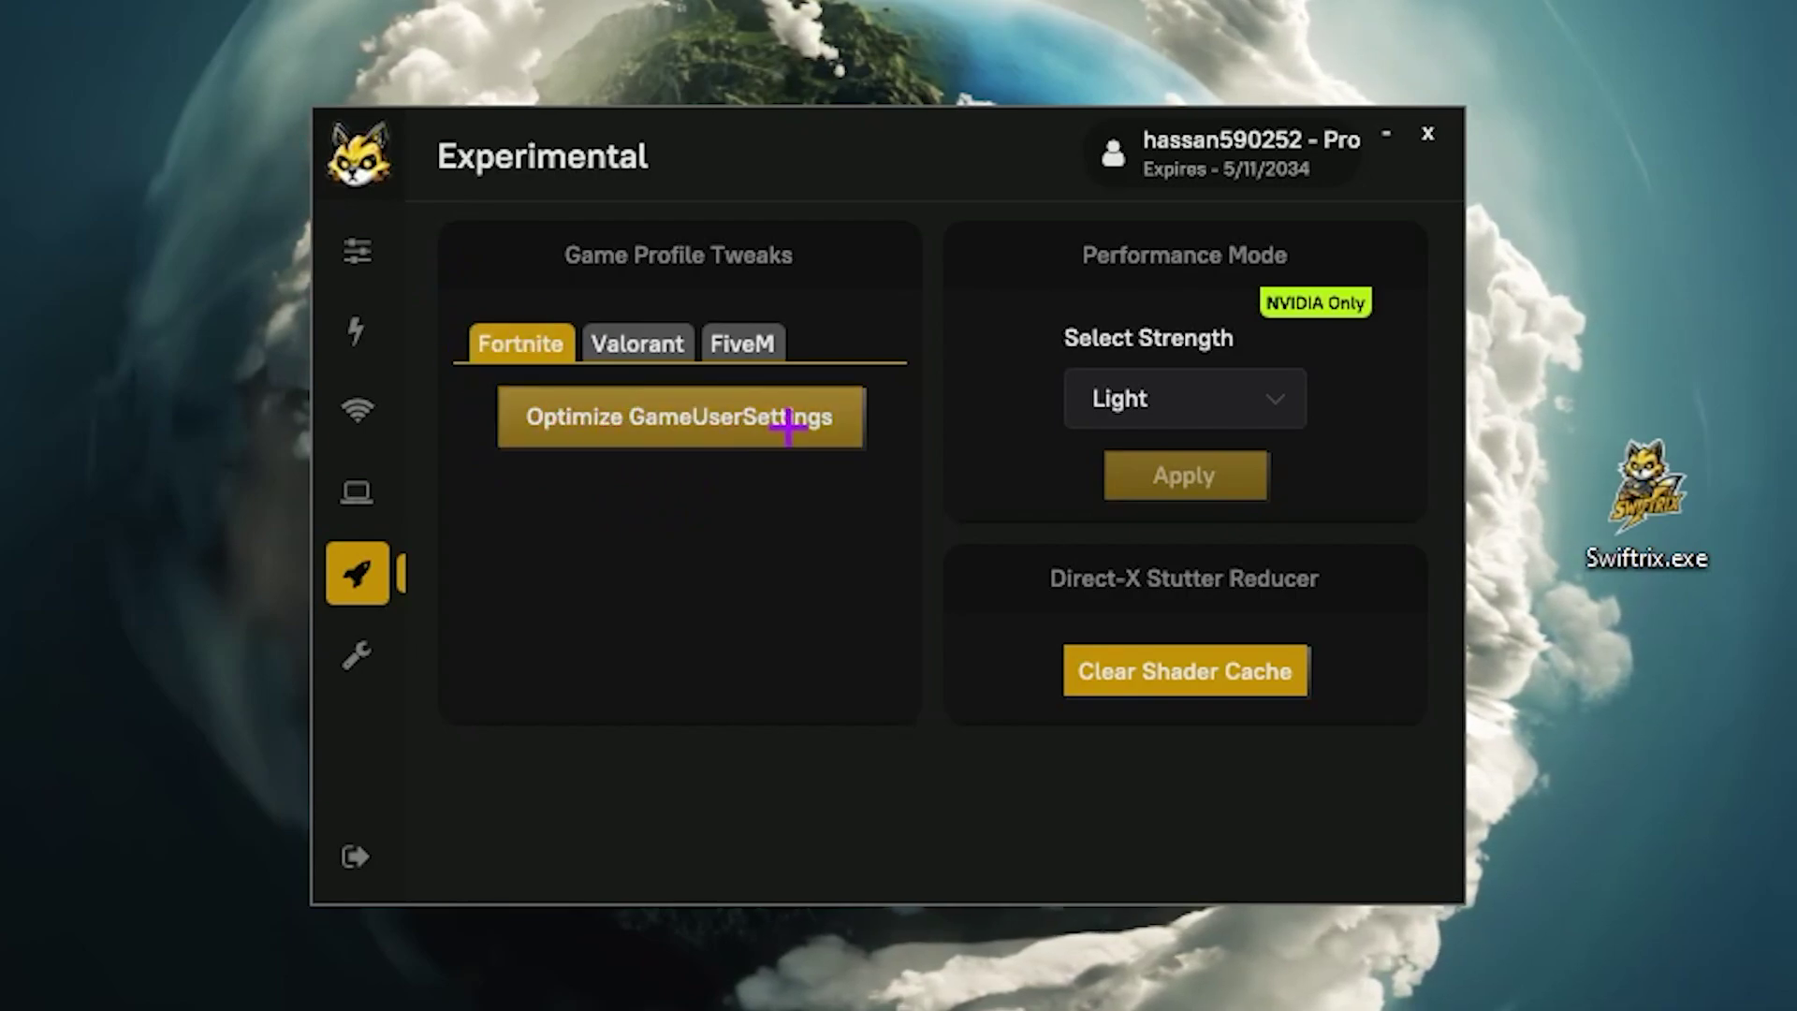
pyautogui.click(644, 341)
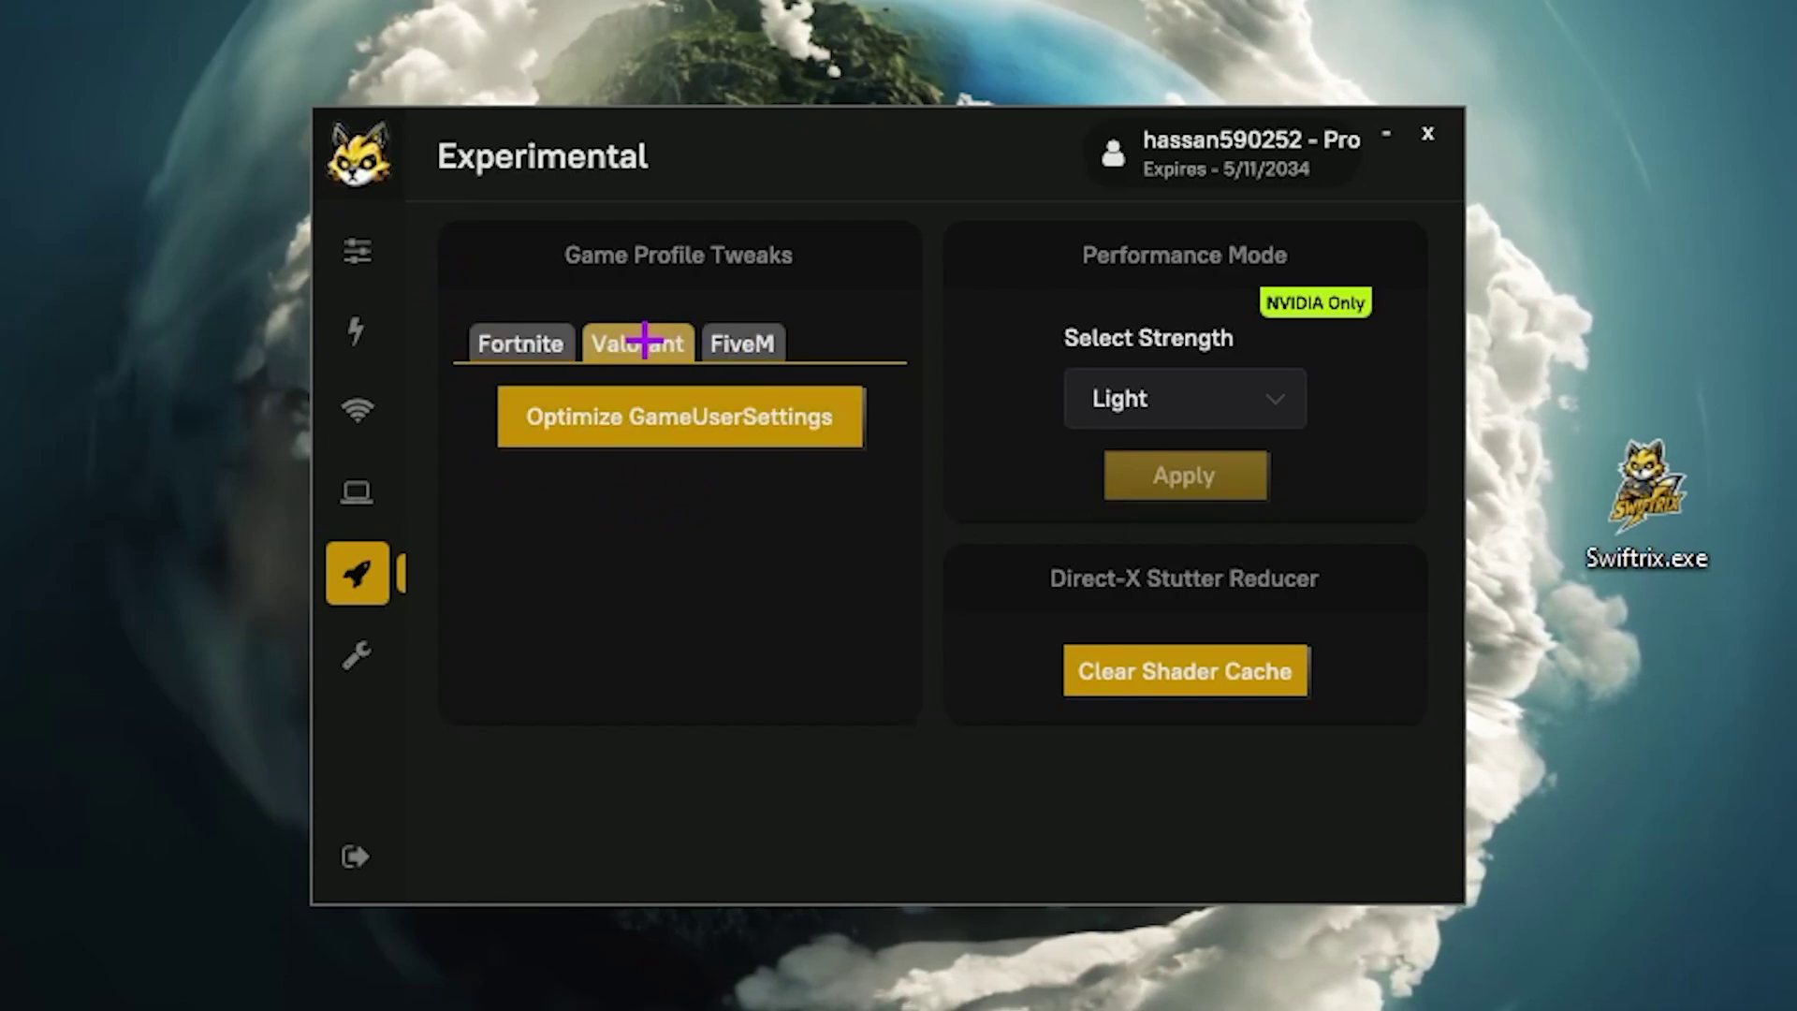
pyautogui.click(766, 354)
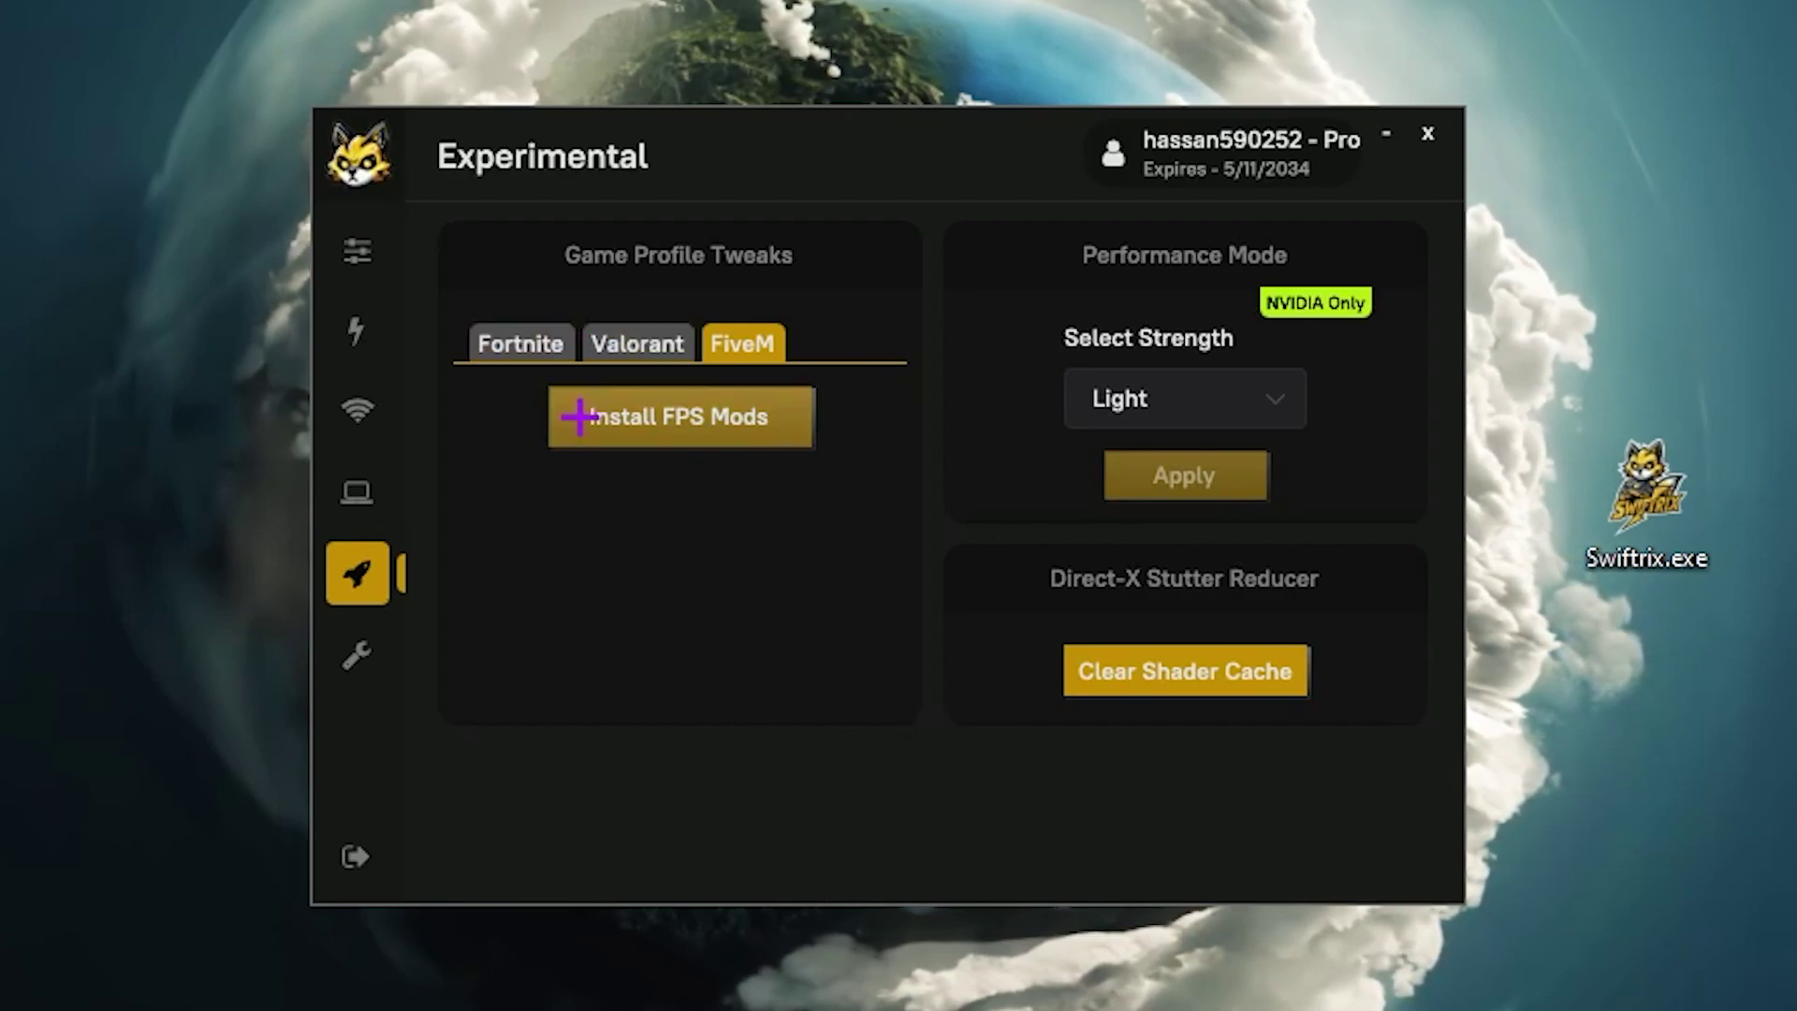
pyautogui.click(511, 345)
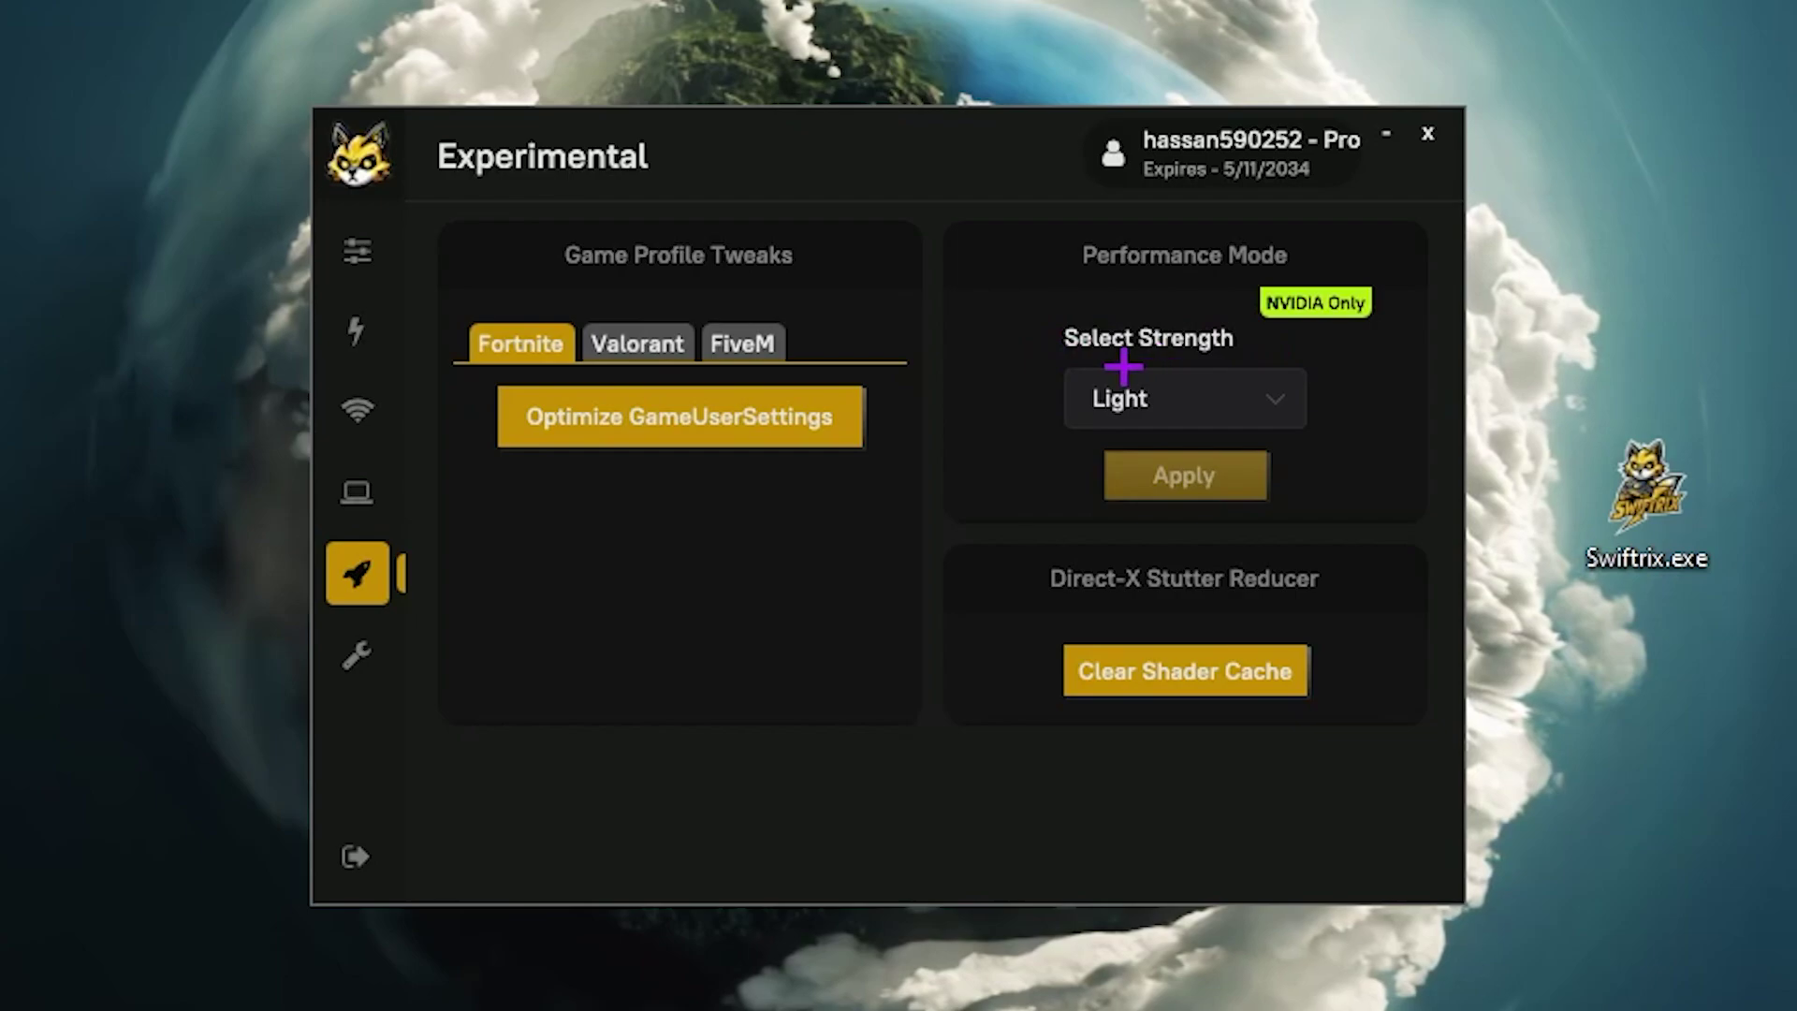
# Set performance mode strength to Ultra, clear the DirectX shader cache, and exit Swiftrix.
pyautogui.click(1284, 398)
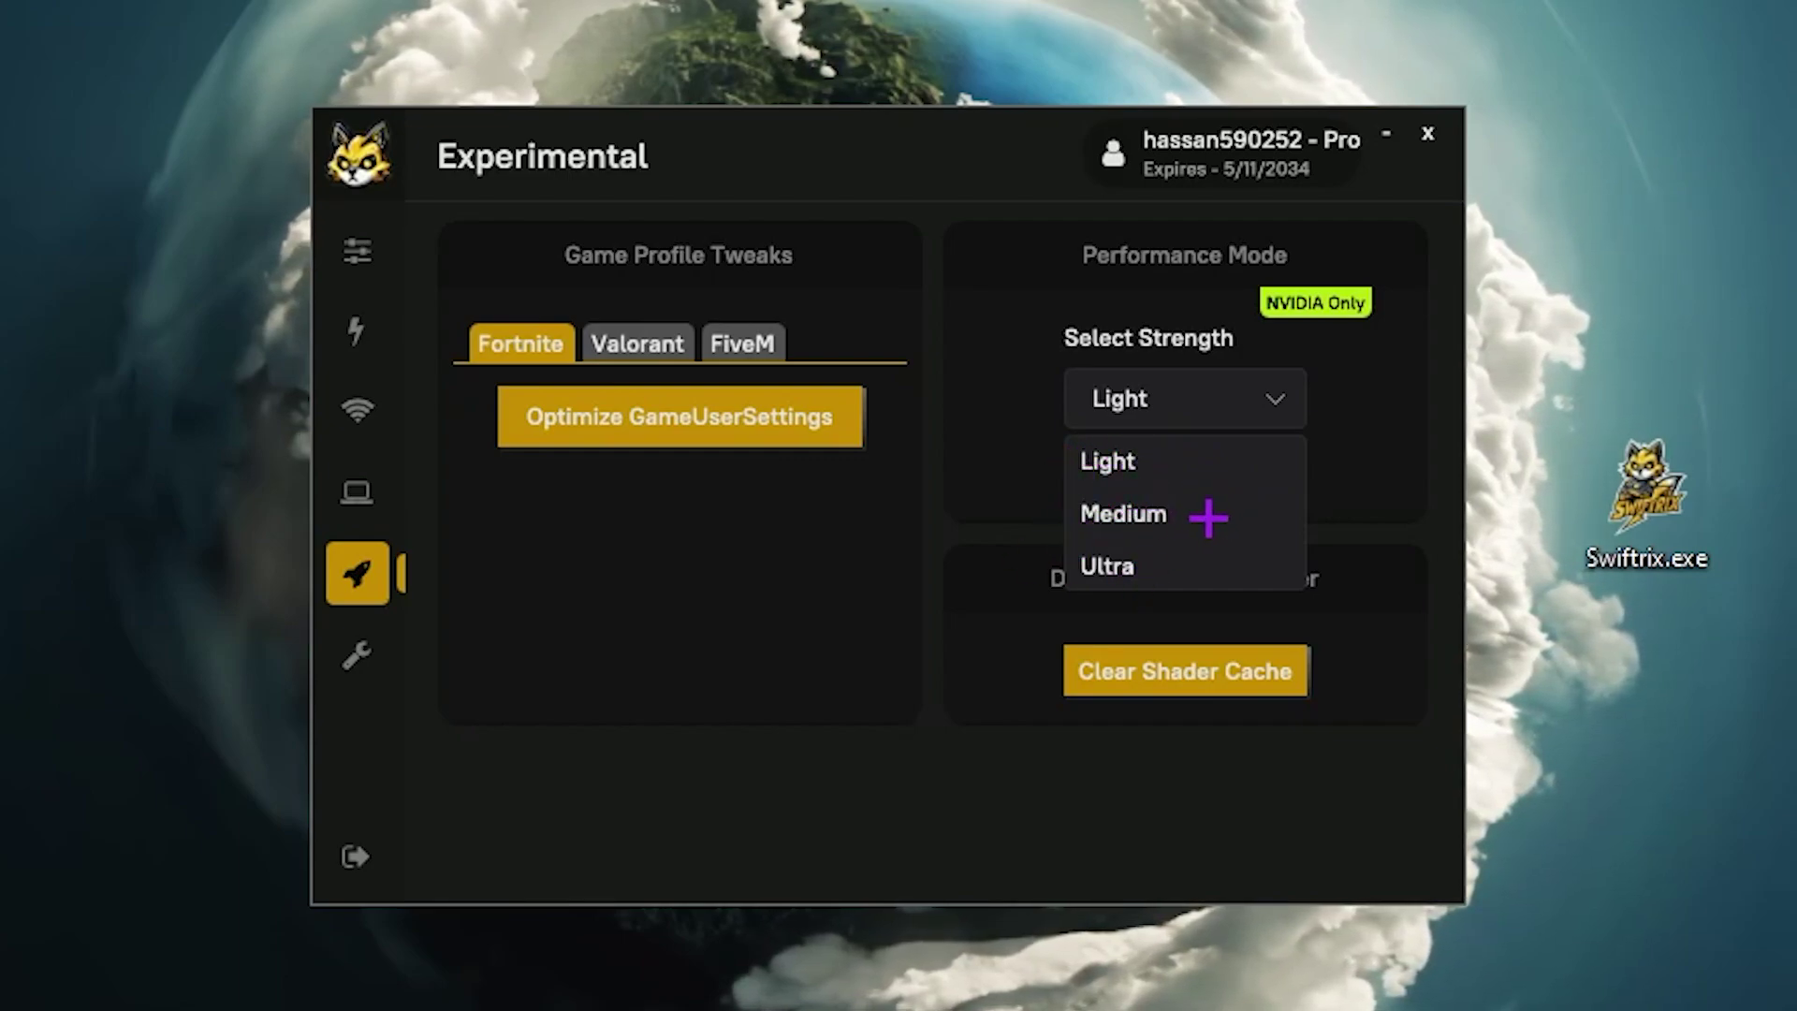
pyautogui.click(1144, 569)
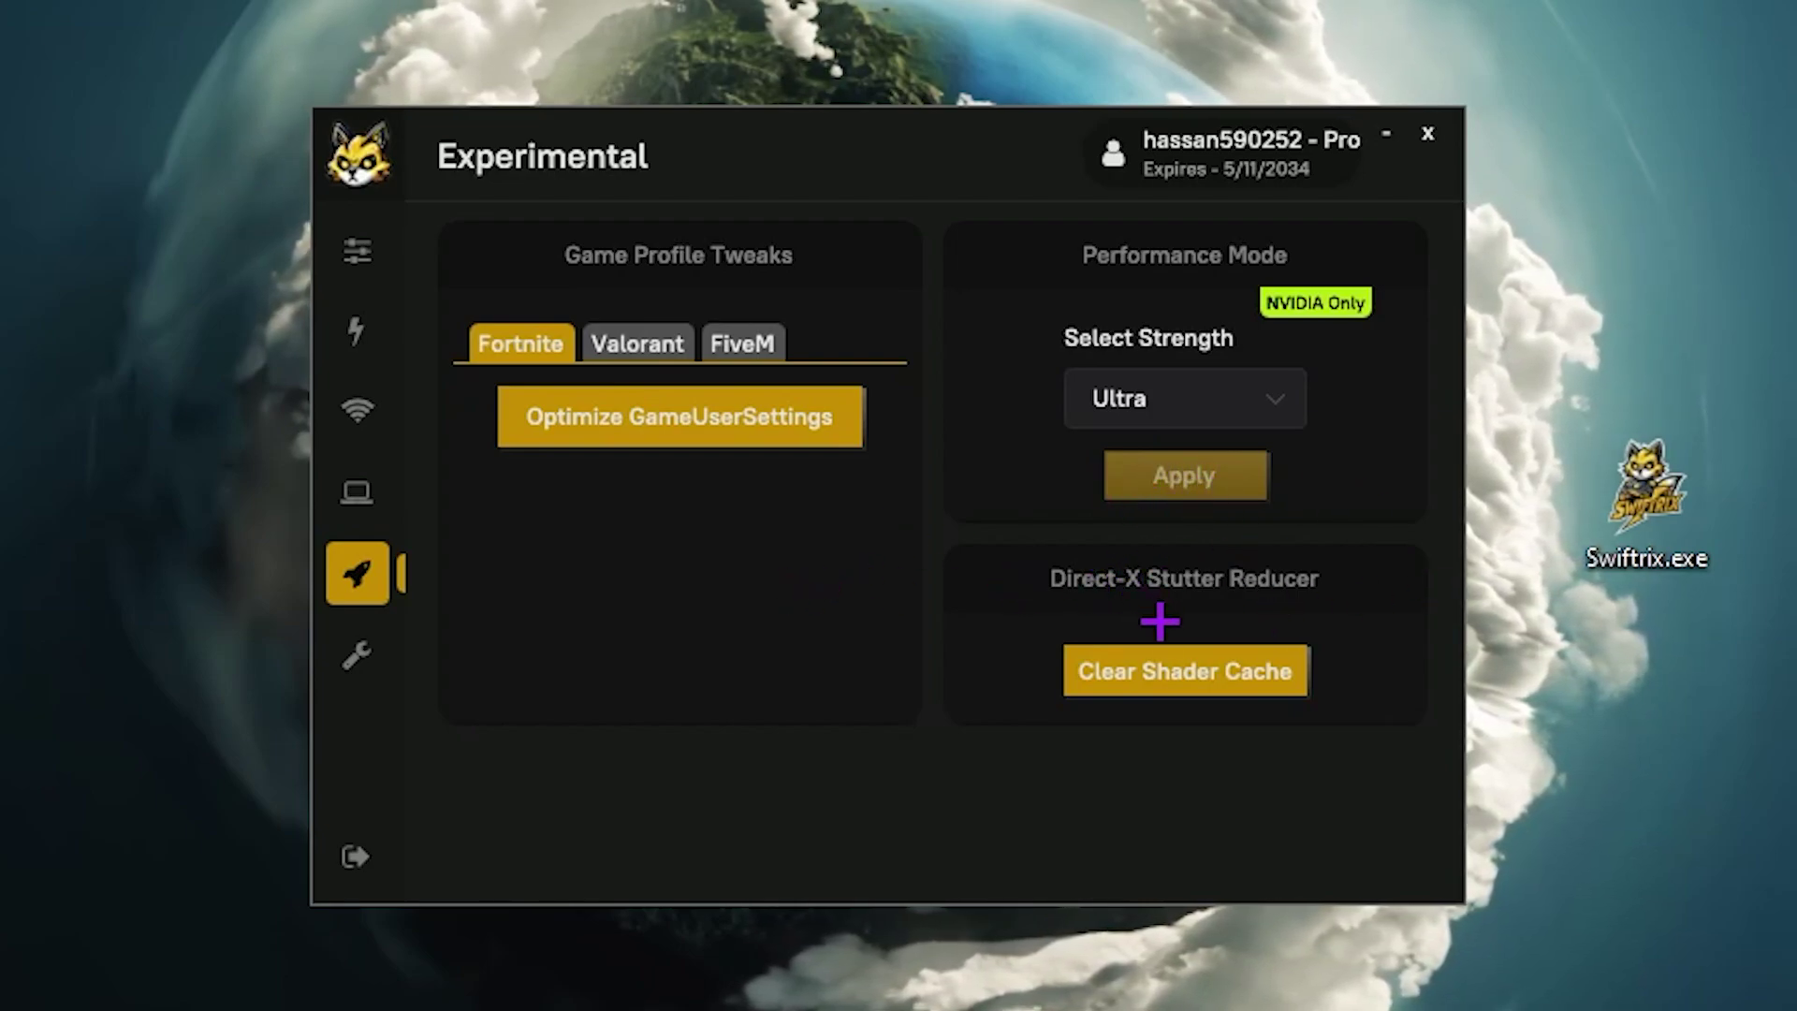
pyautogui.click(1161, 671)
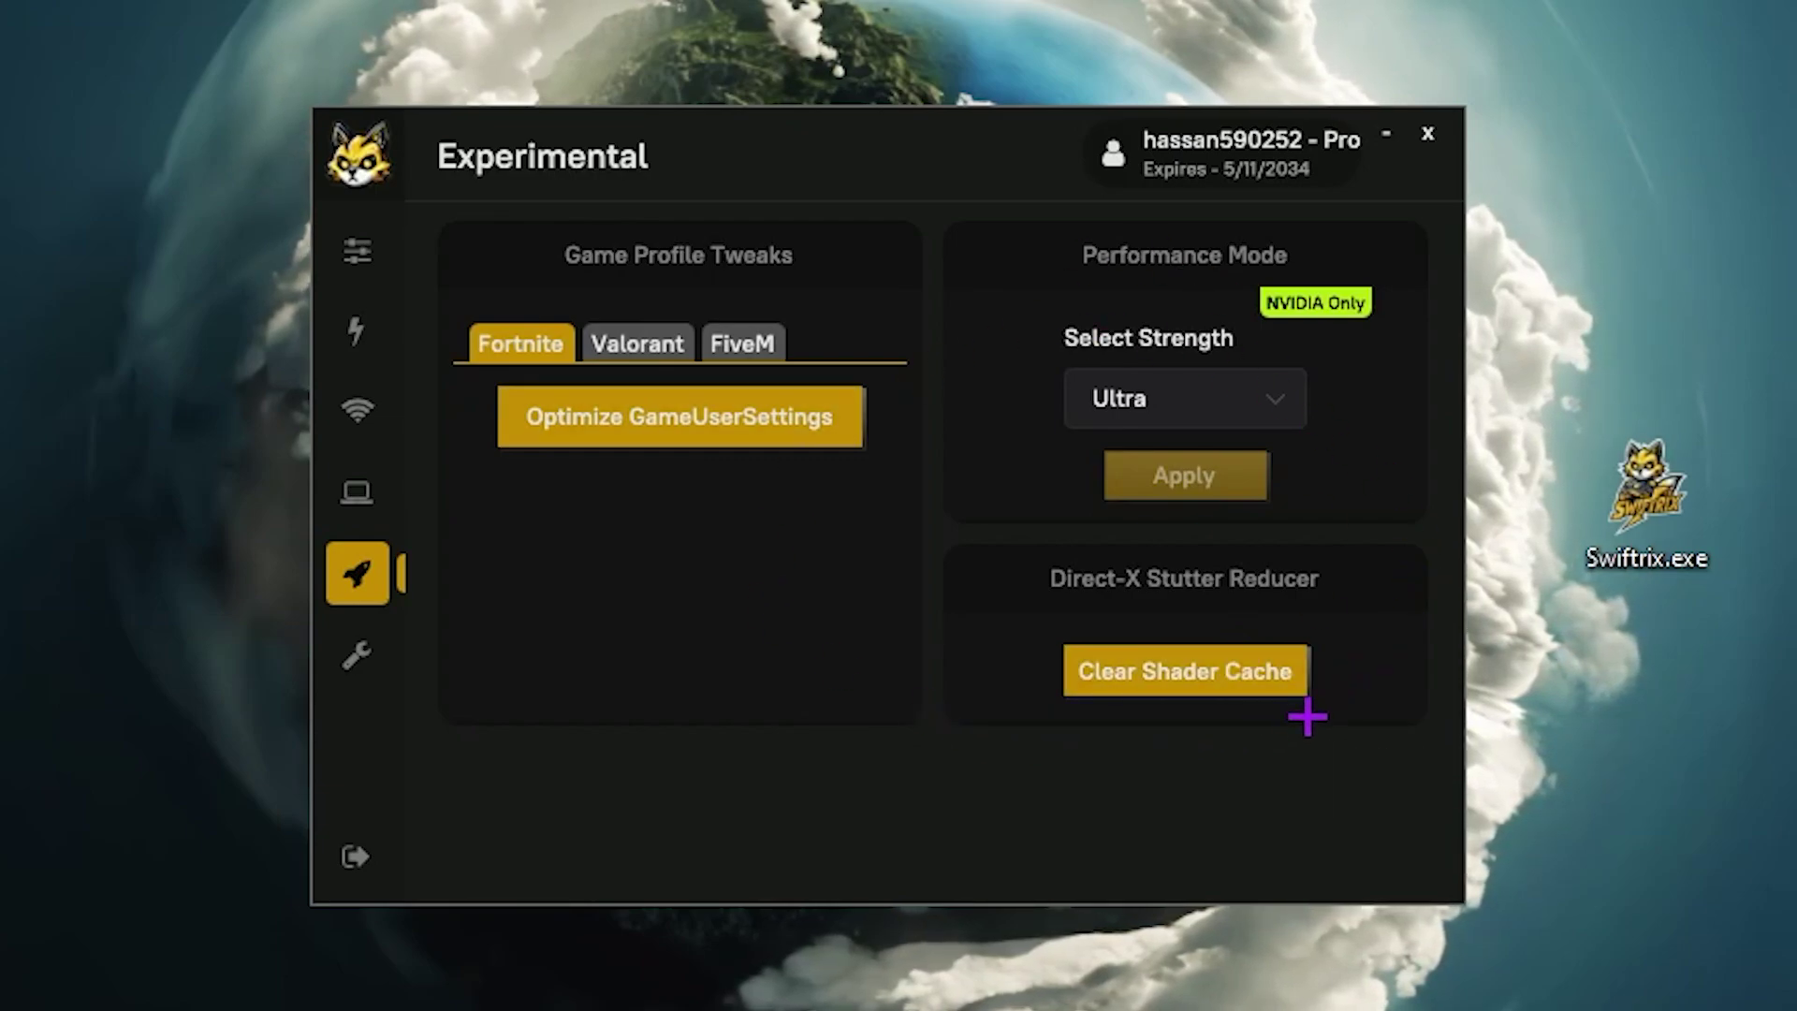
pyautogui.click(1428, 134)
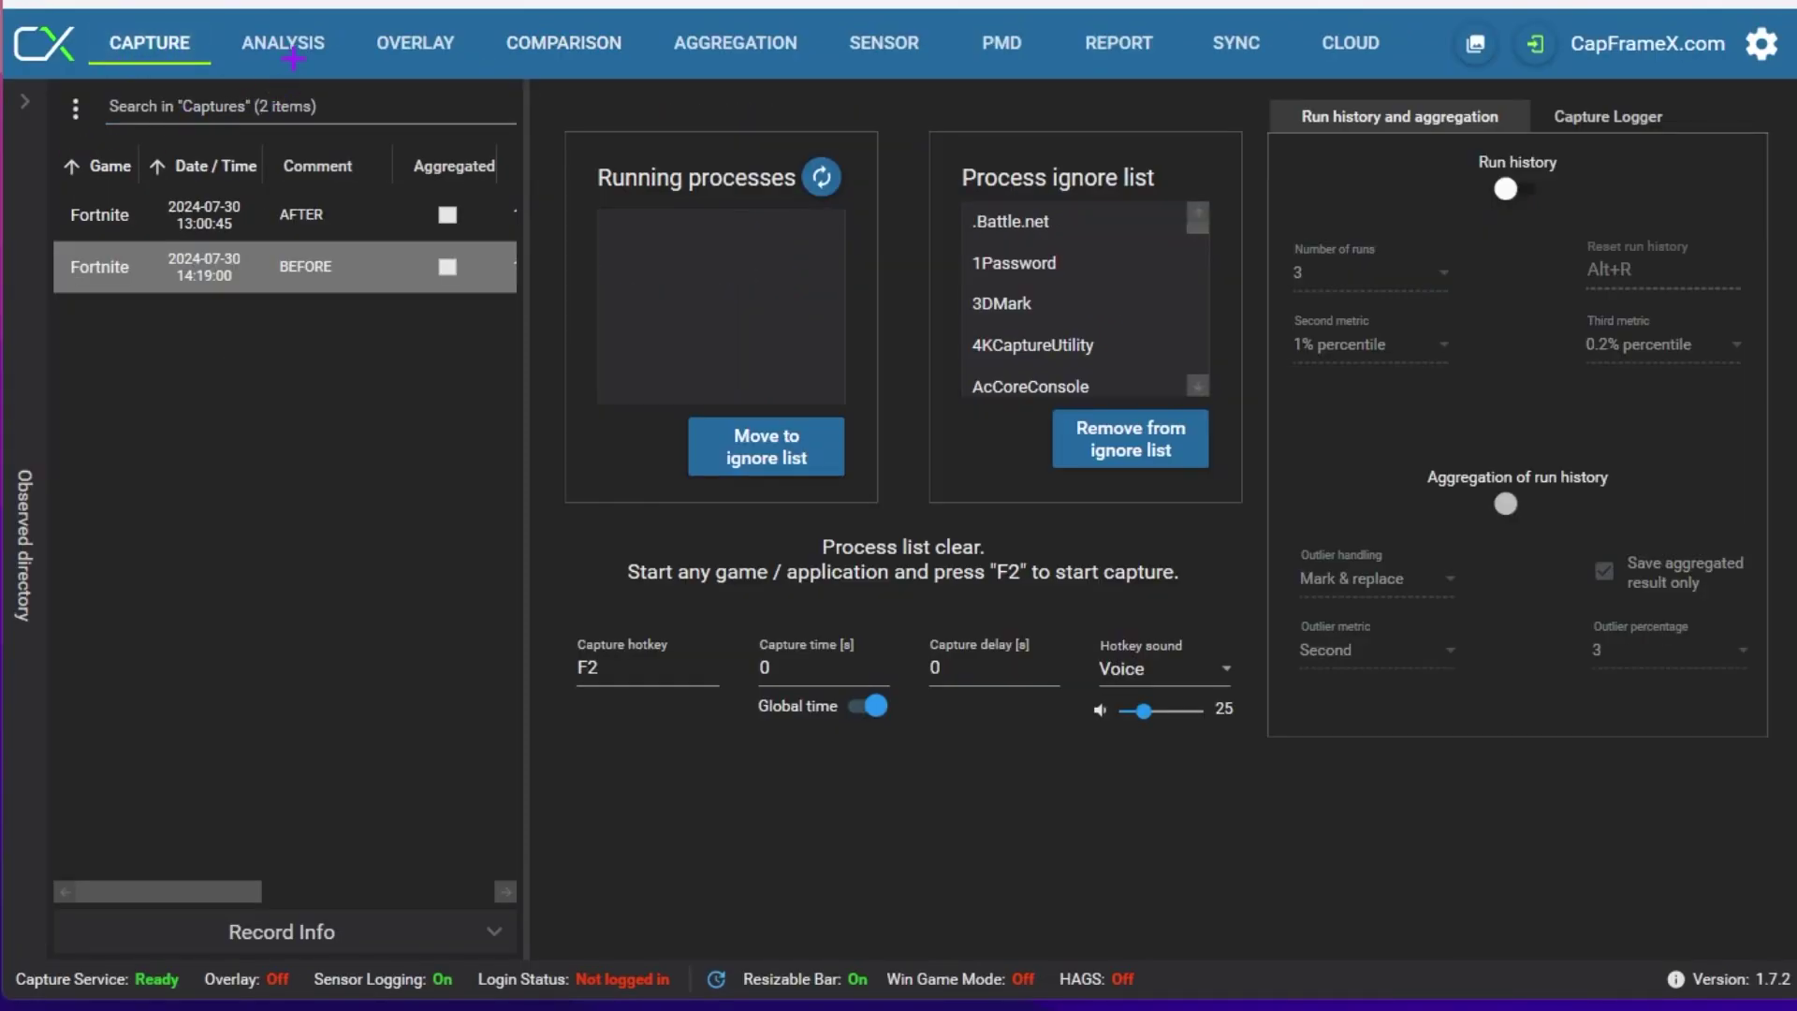
# Show CapFrameX's analysis of the BEFORE capture: 252.3 average FPS, 2.4% stuttering.
pyautogui.click(284, 47)
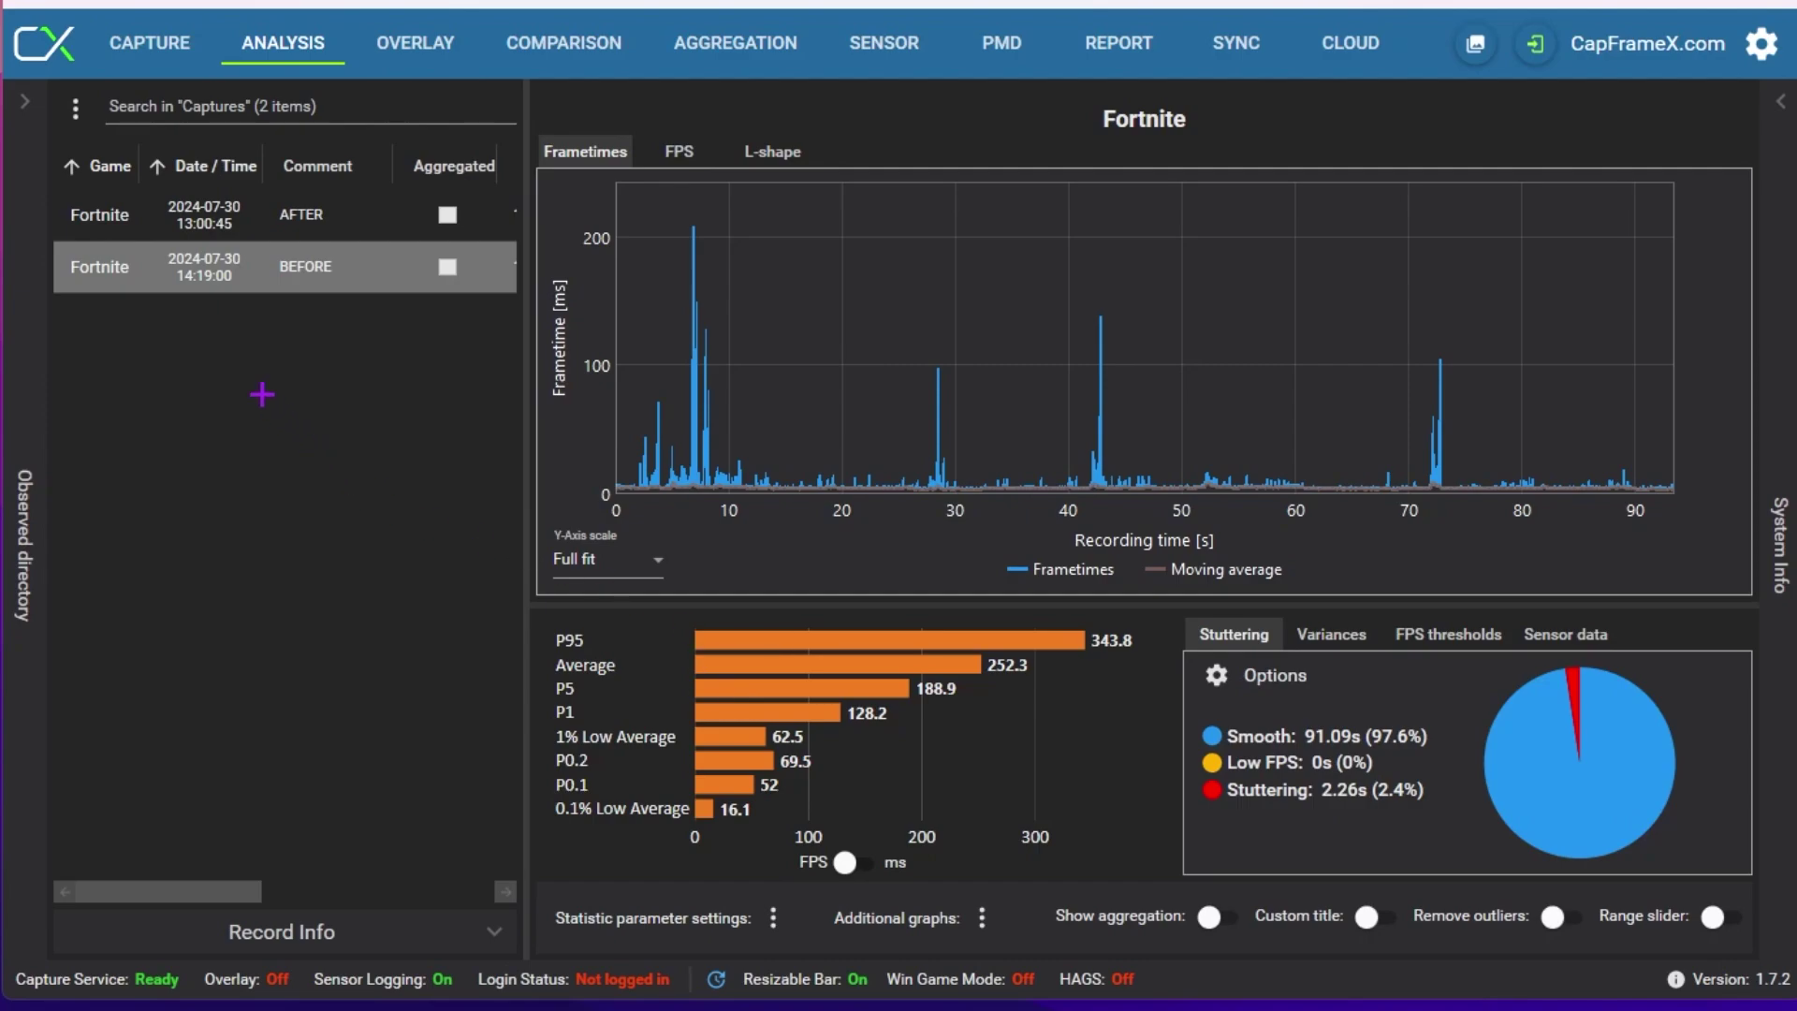
# View the AFTER capture's stats (282.2 average FPS, 1.1% stuttering), then return to BEFORE.
pyautogui.click(272, 218)
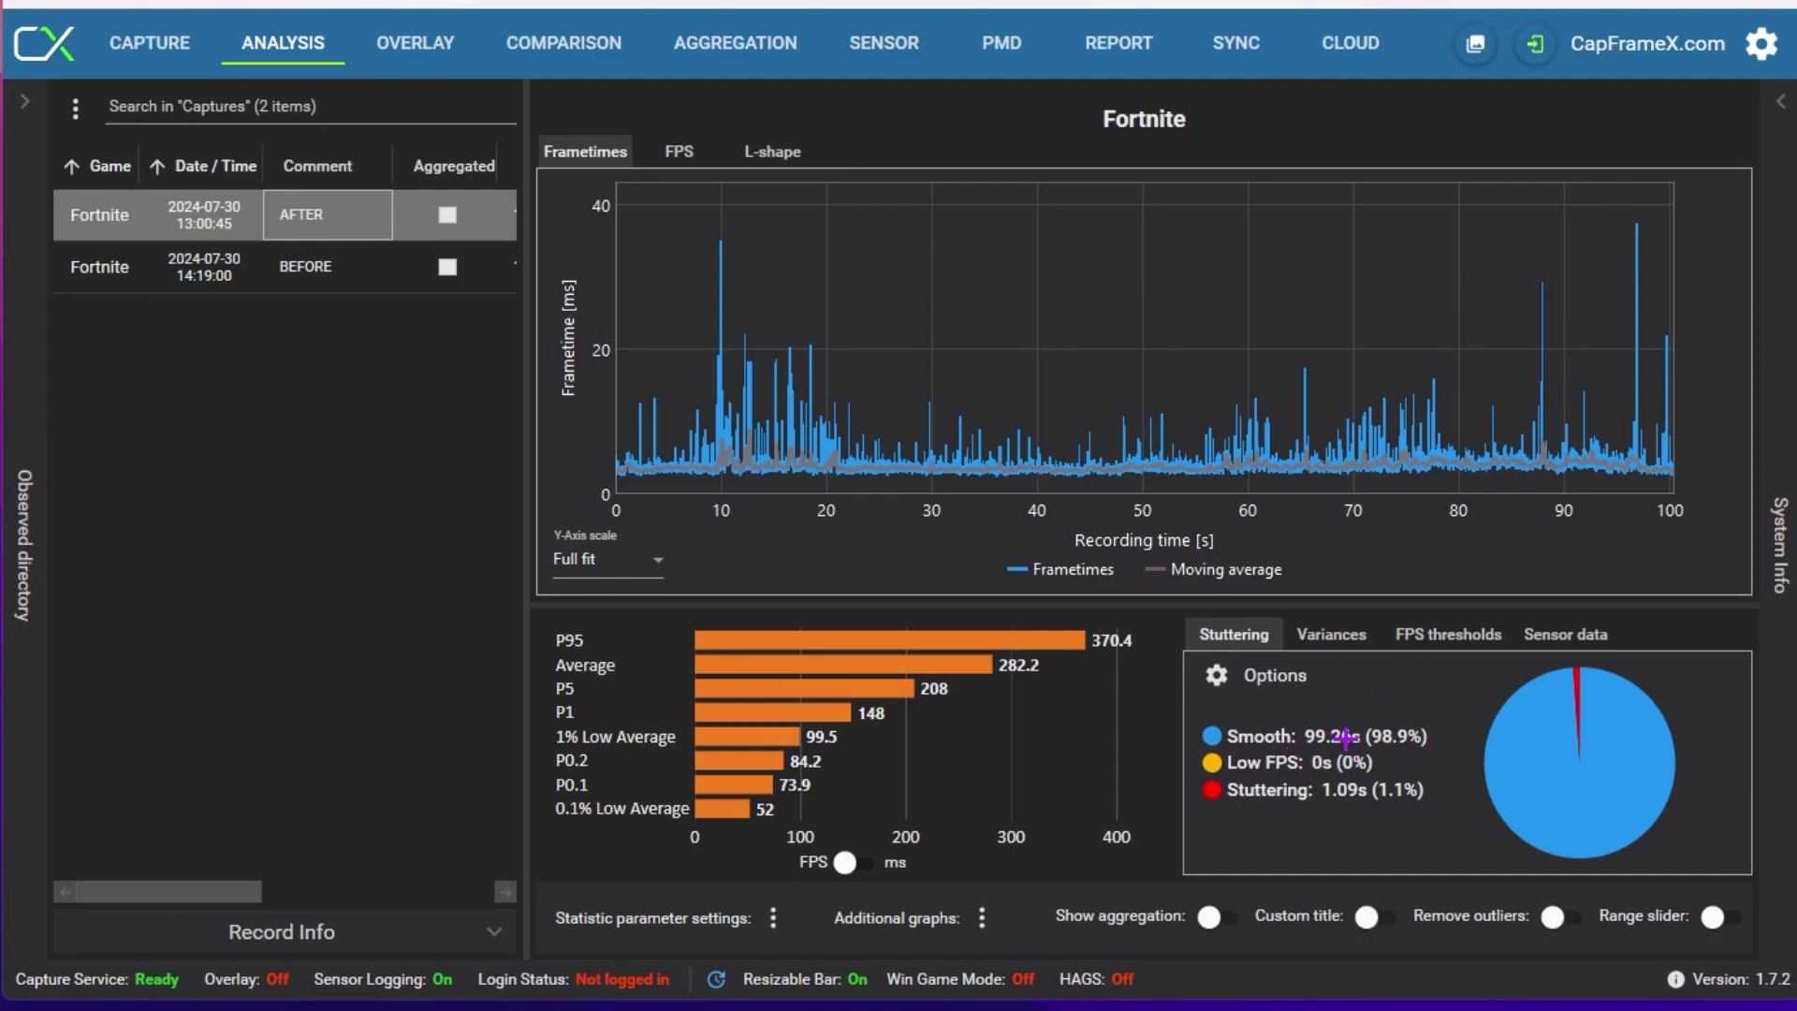
pyautogui.click(312, 265)
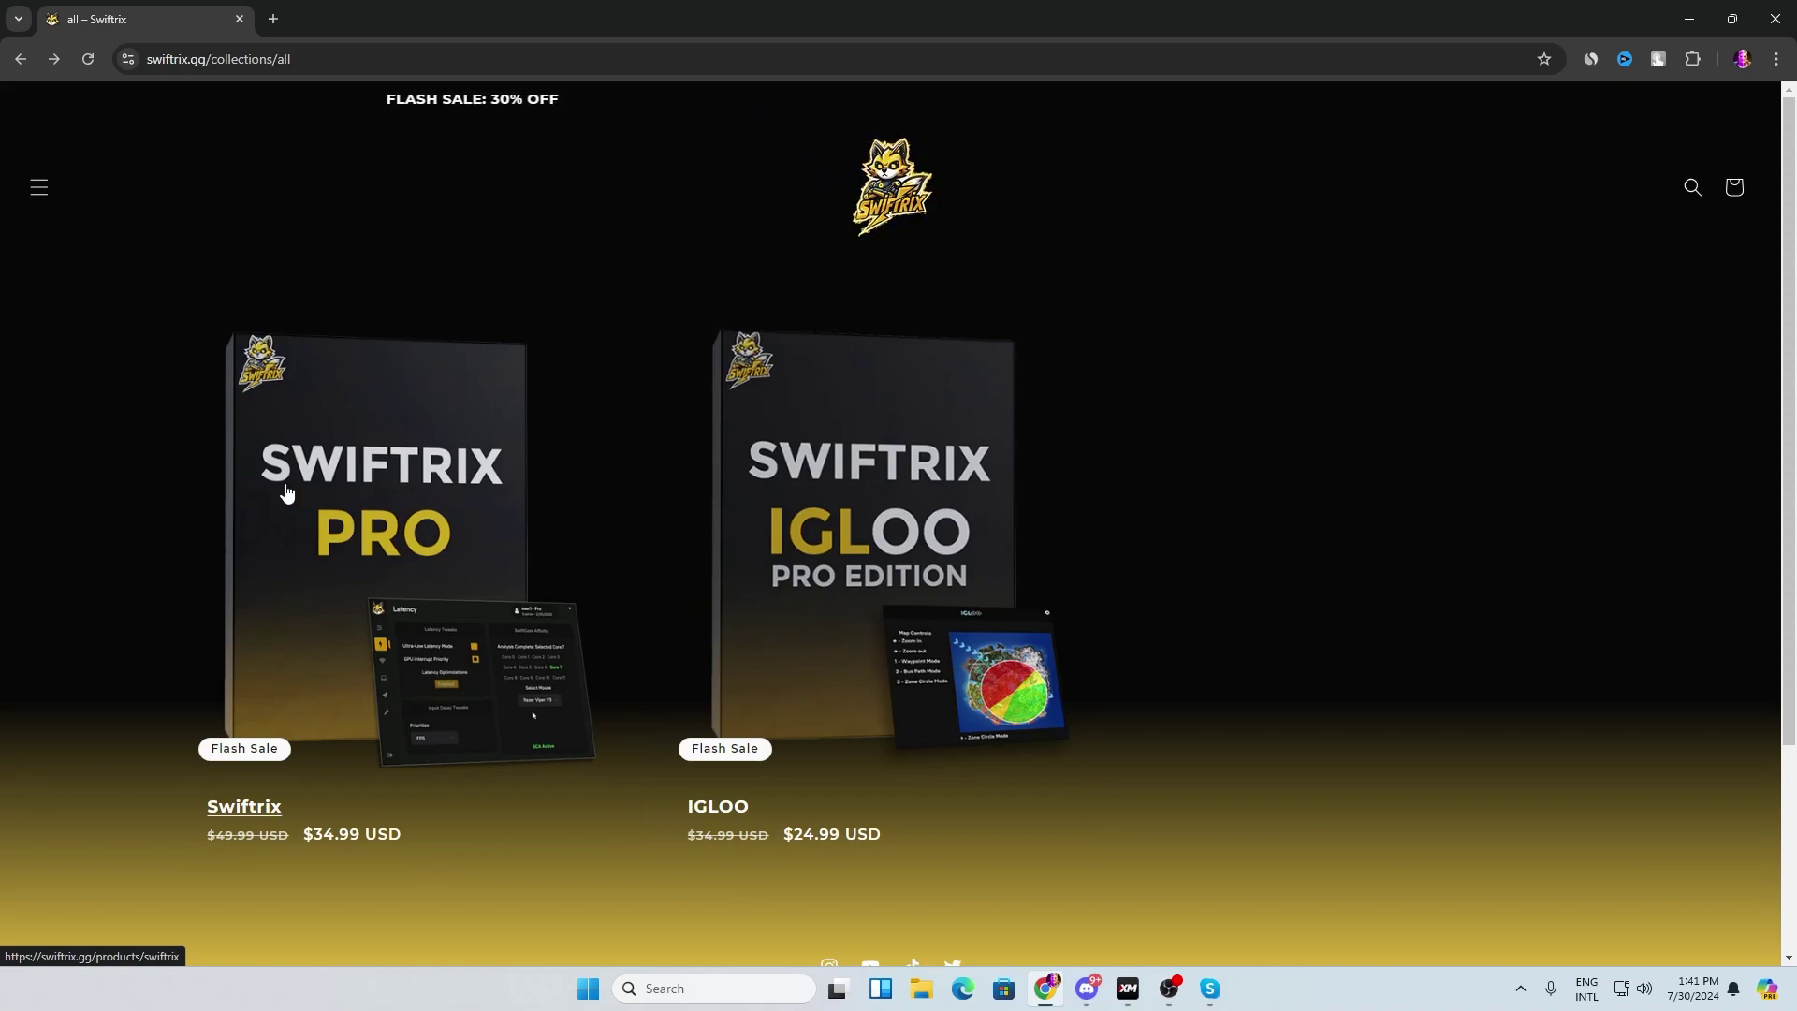
# Open the Swiftrix site's navigation menu, then switch to the Discord app.
pyautogui.click(35, 191)
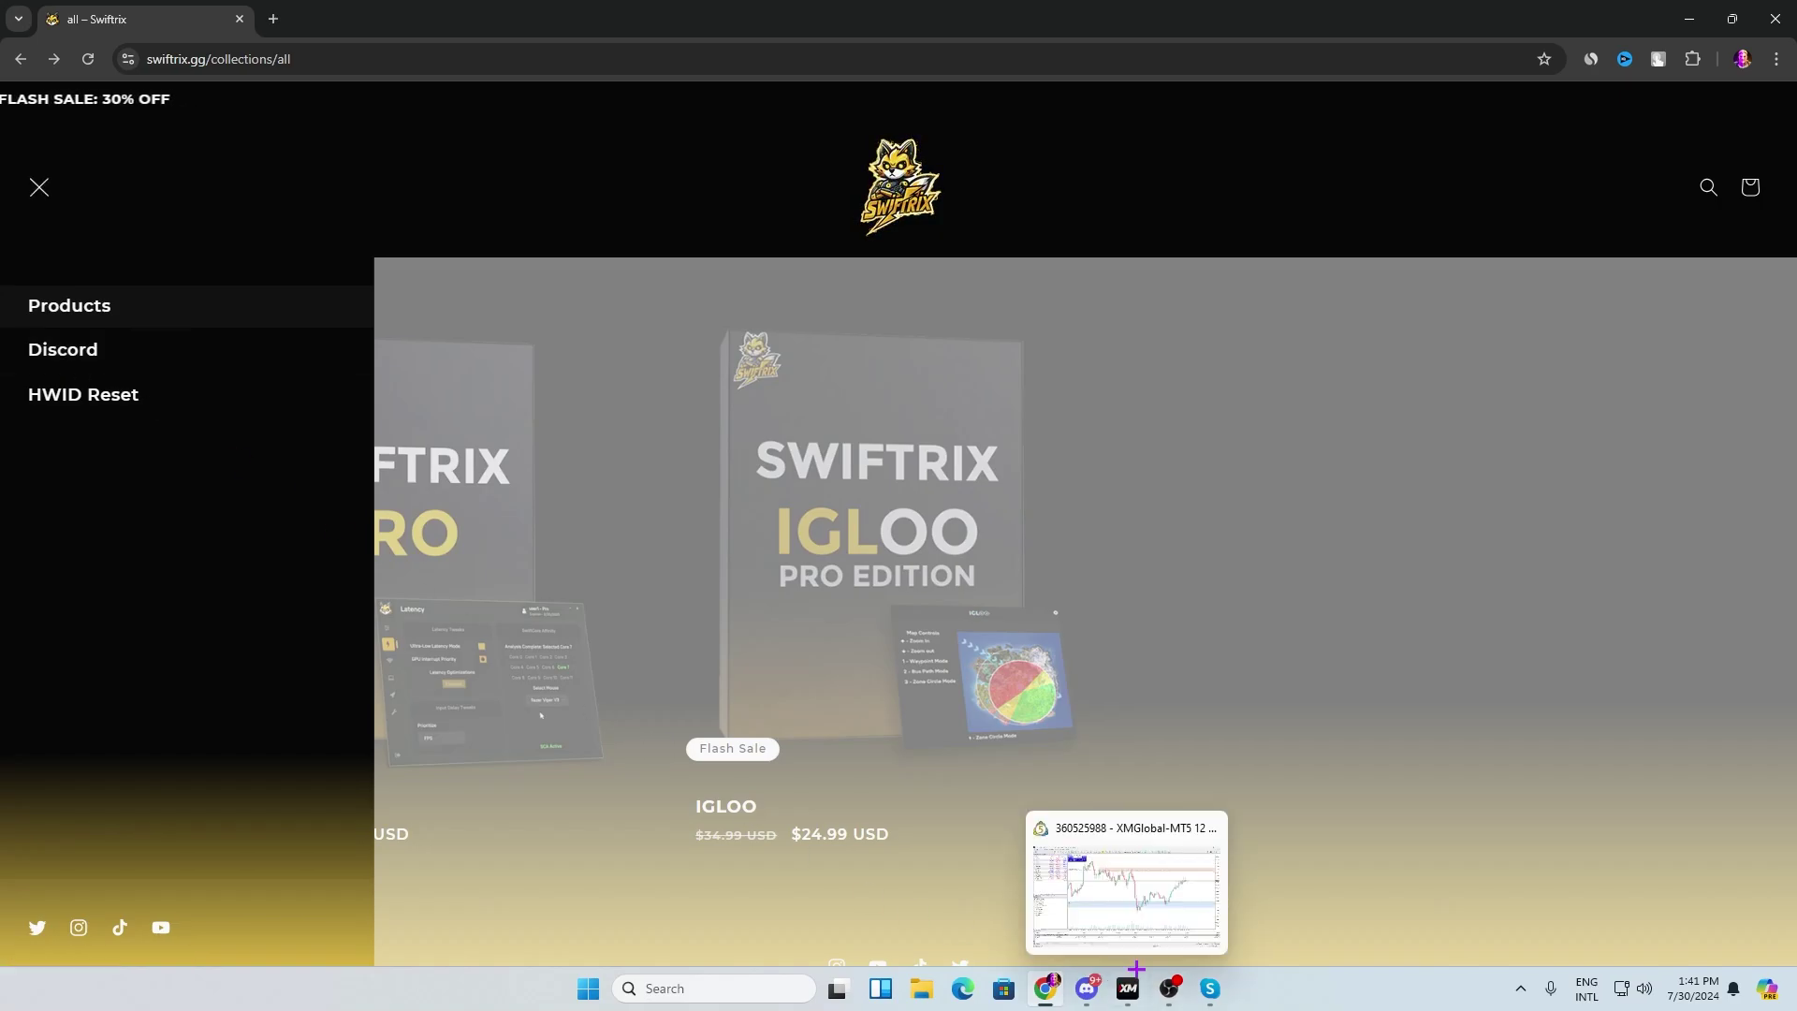
pyautogui.click(1087, 989)
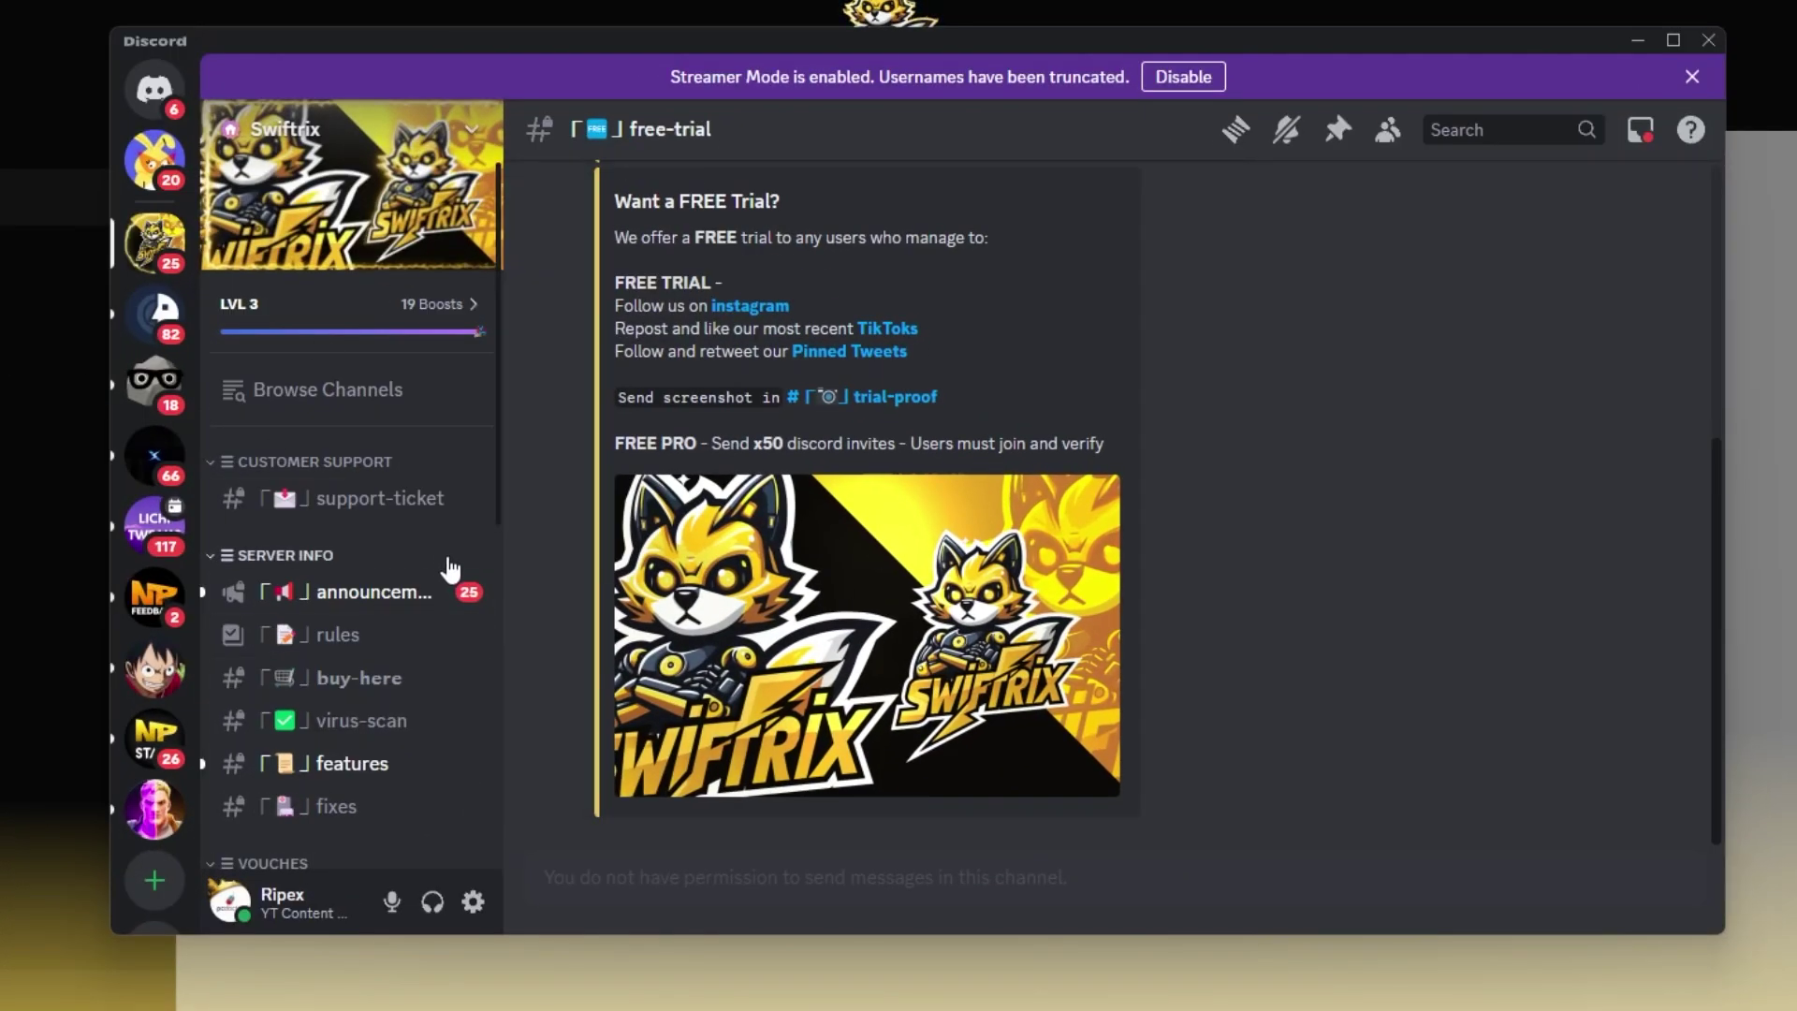
# Read the Swiftrix free-trial post under FREE TRIAL, then open the trial-proof channel for screenshots.
pyautogui.scroll(-4, 384, 617)
pyautogui.scroll(-3, 383, 618)
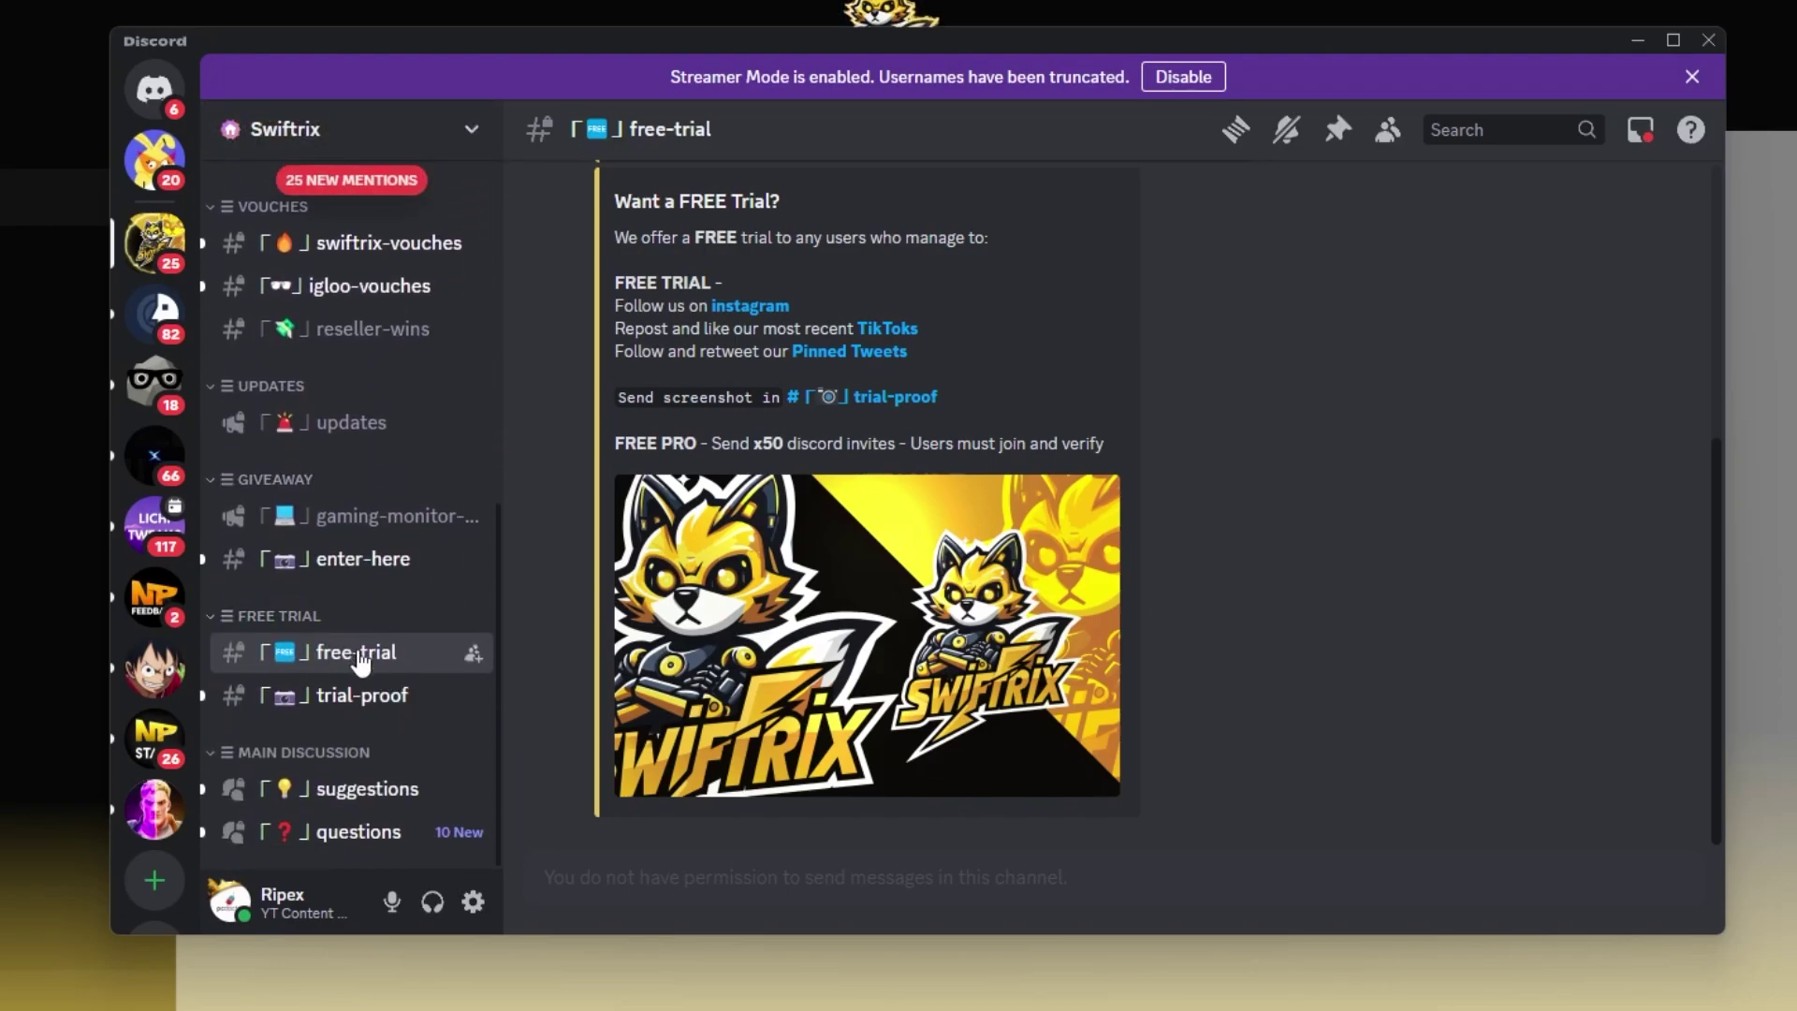
pyautogui.scroll(5, 791, 663)
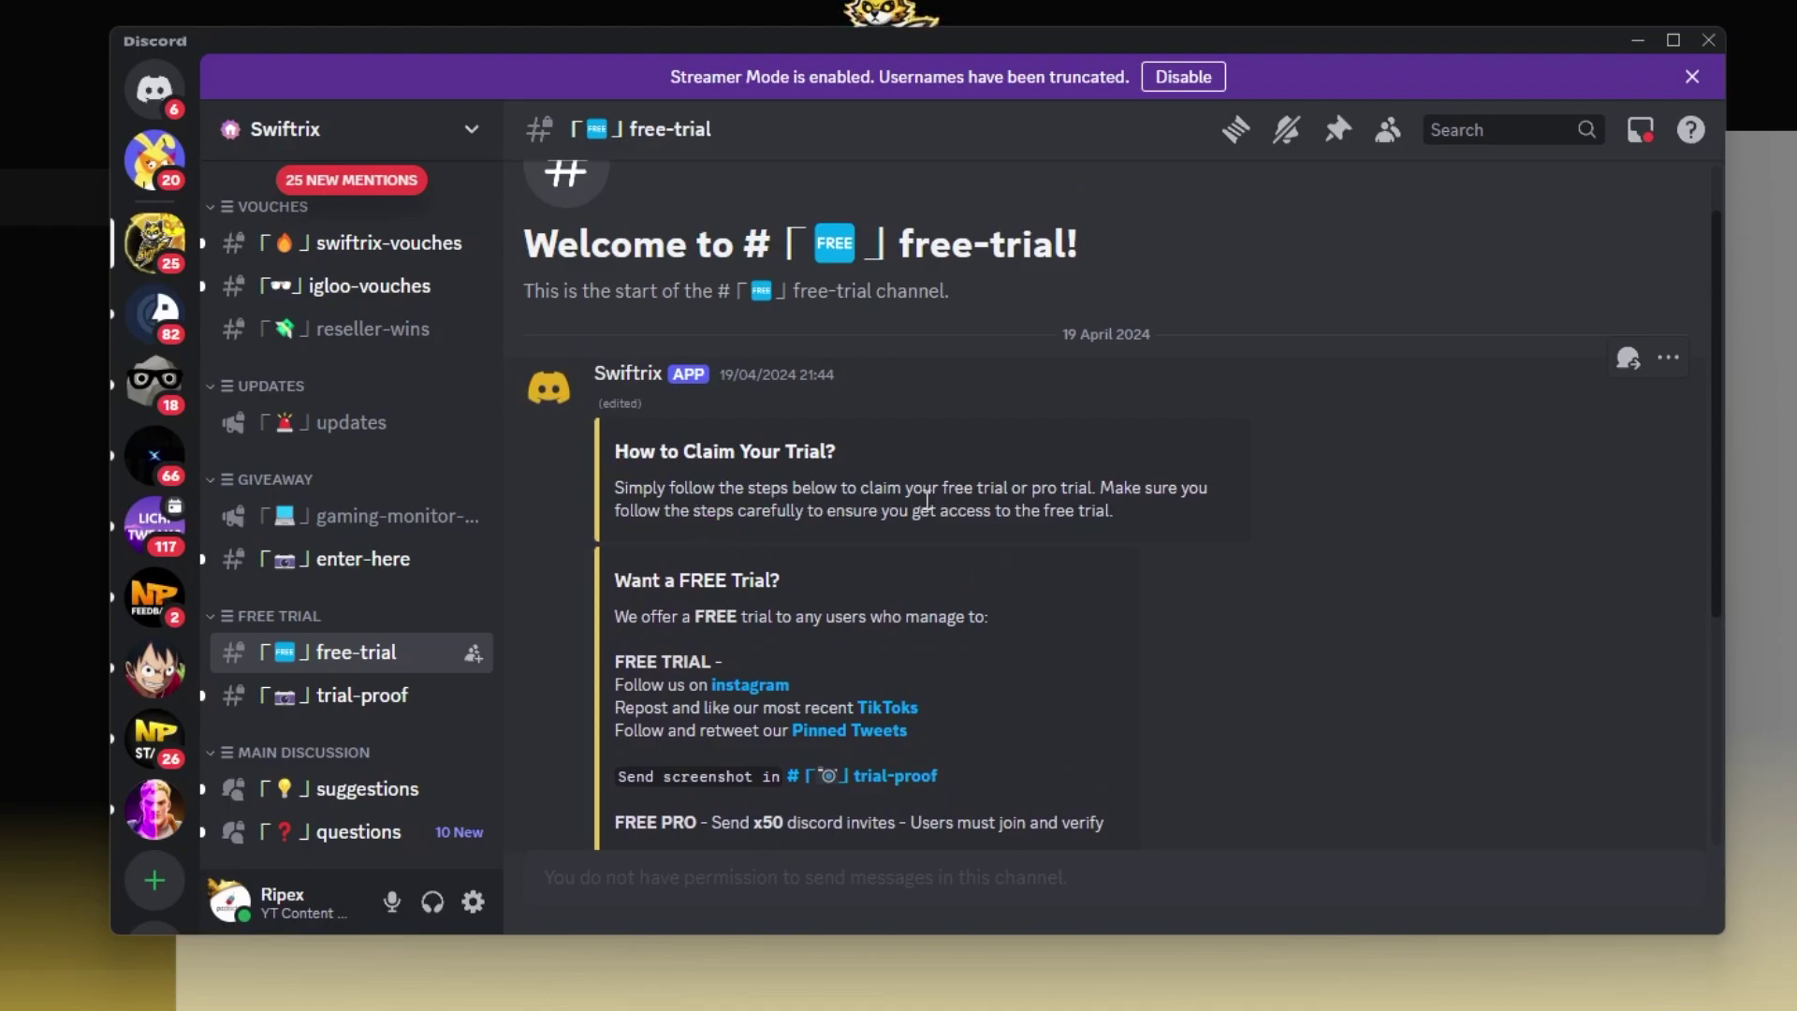
pyautogui.scroll(-5, 990, 485)
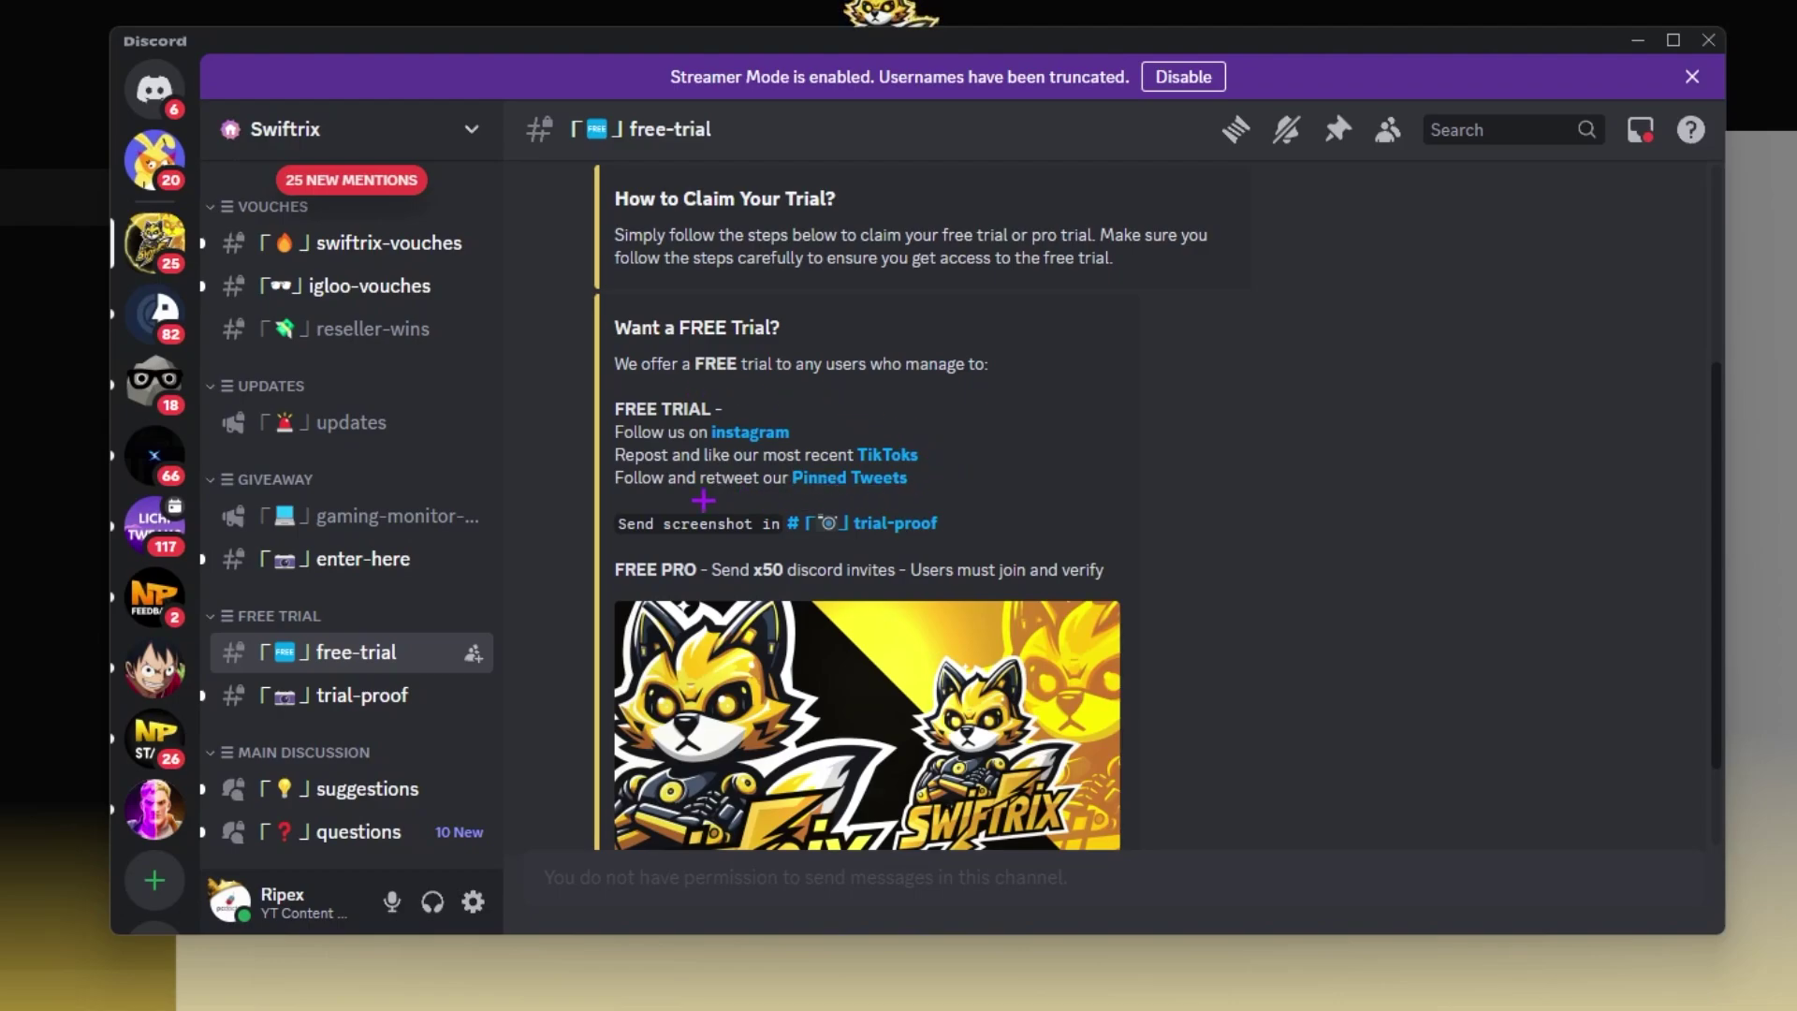
pyautogui.click(865, 533)
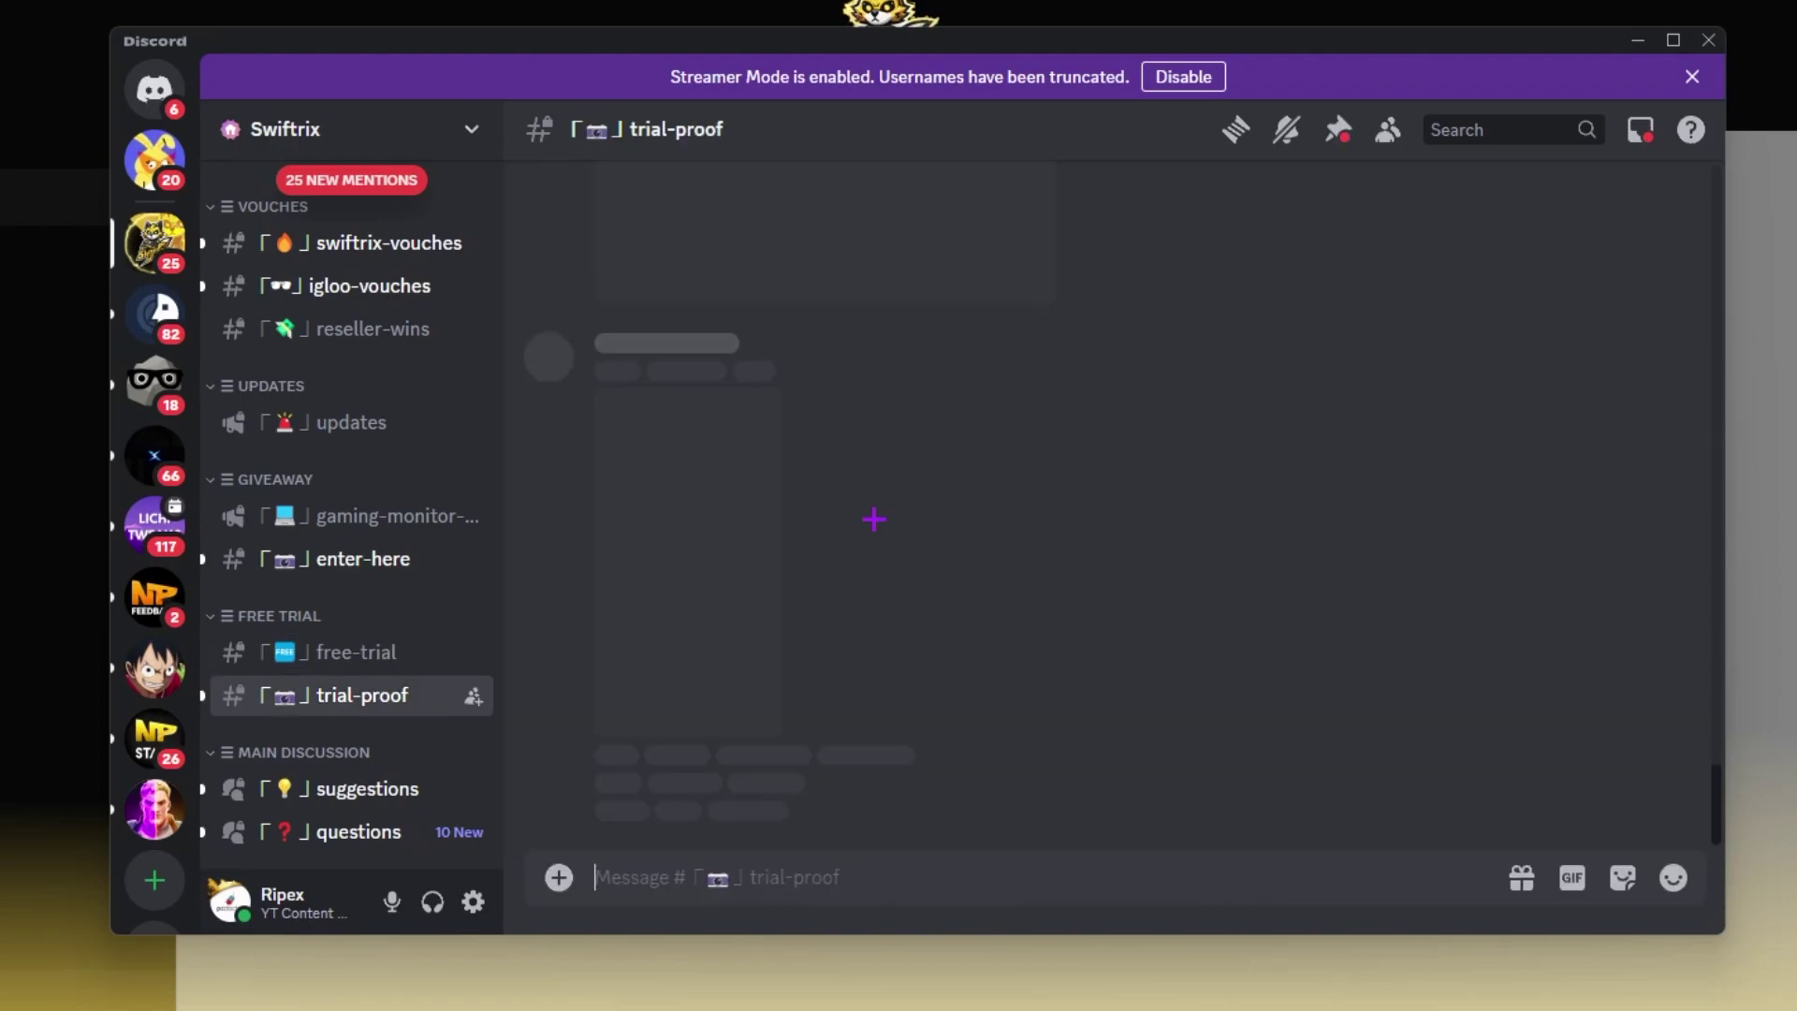